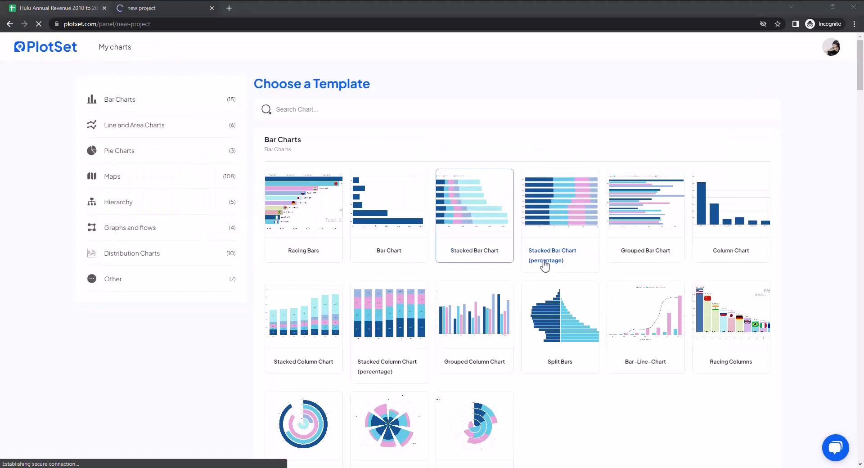
Create a new project from the Column Chart template and open its data for changing.
{"action": "mouse_move", "coordinate": [622, 341]}
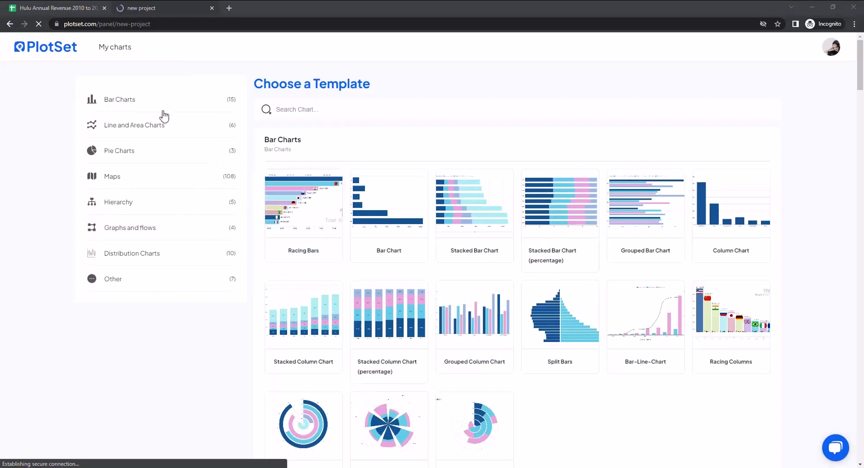
{"action": "left_click", "coordinate": [731, 205]}
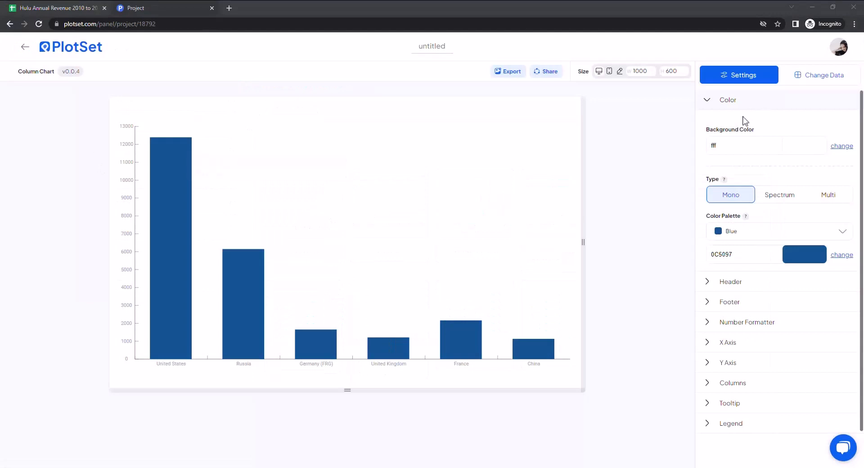
{"action": "left_click", "coordinate": [833, 86]}
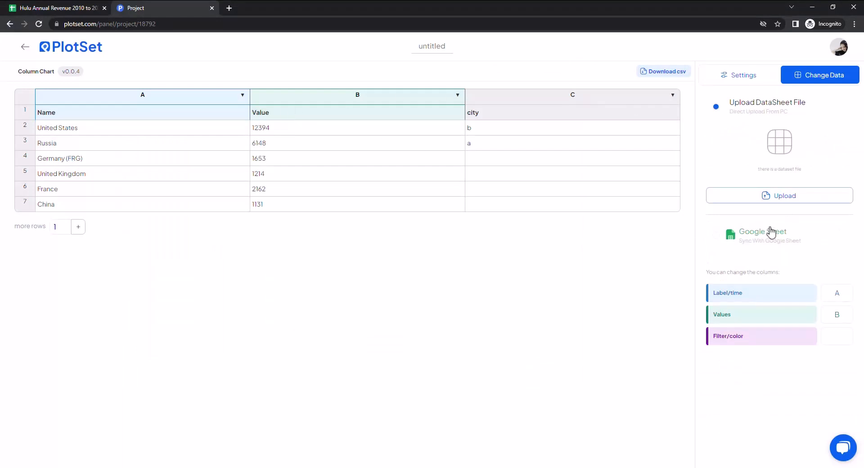
Copy the address of the Hulu Annual Revenue Google Sheet and paste it as the chart's public sheet link in PlotSet.
{"action": "left_click", "coordinate": [98, 5]}
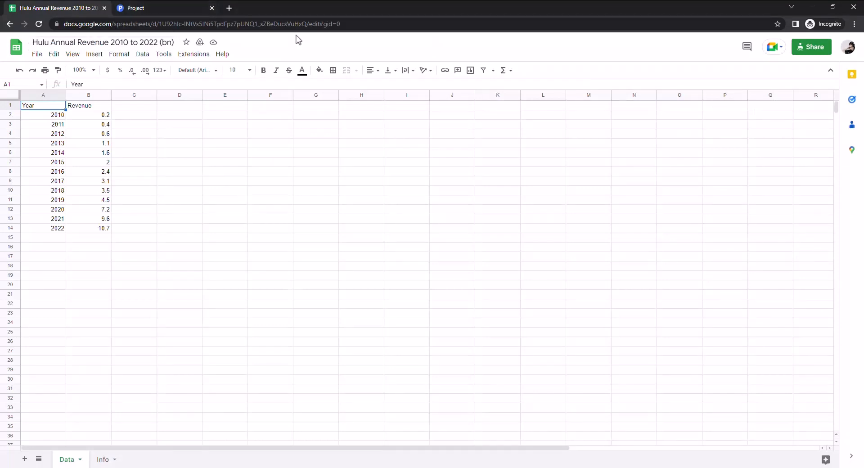
{"action": "left_click", "coordinate": [317, 24]}
{"action": "right_click", "coordinate": [319, 23]}
{"action": "left_click", "coordinate": [387, 72]}
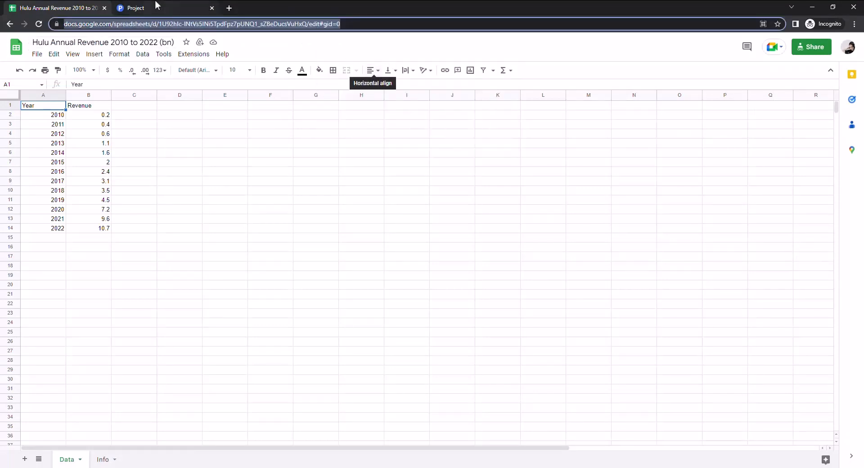
{"action": "key", "text": "ctrl+Tab"}
{"action": "left_click", "coordinate": [757, 185]}
{"action": "right_click", "coordinate": [757, 188]}
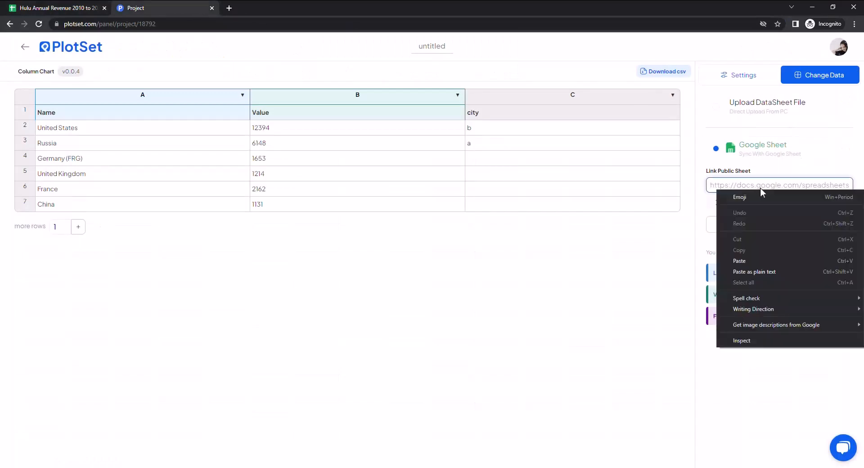
{"action": "left_click", "coordinate": [760, 261]}
Check the spreadsheet's sheet names, then import the chart data from the linked Google Sheet with the sheet name Data.
{"action": "key", "text": "ctrl+shift+Tab"}
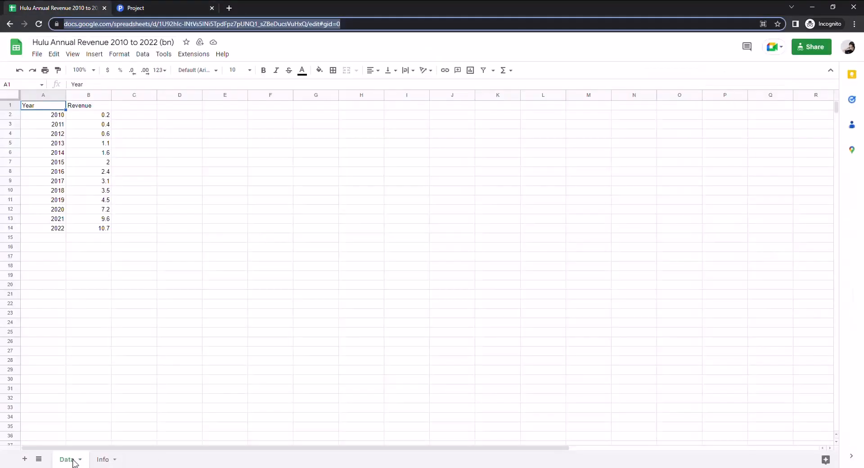
{"action": "left_click", "coordinate": [102, 460]}
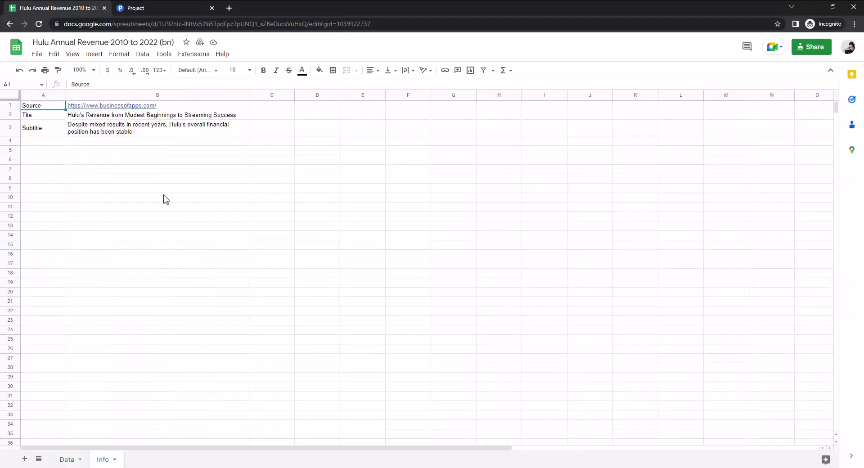
{"action": "left_click", "coordinate": [67, 459]}
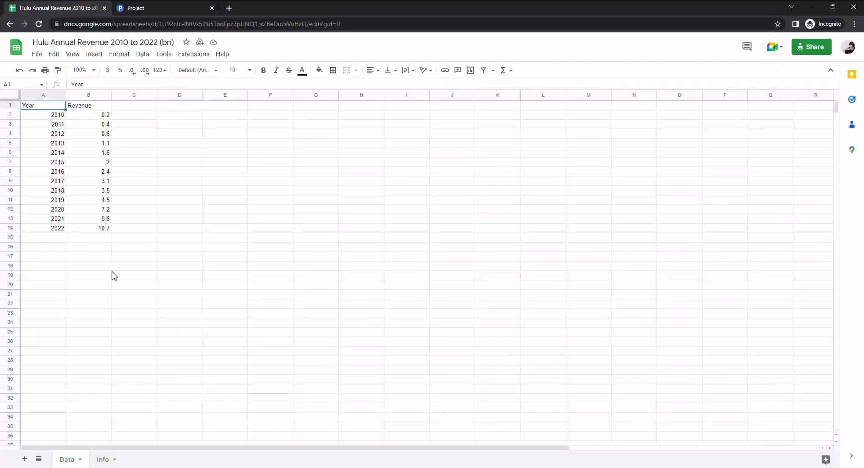
{"action": "left_click", "coordinate": [144, 7]}
{"action": "left_click", "coordinate": [811, 233]}
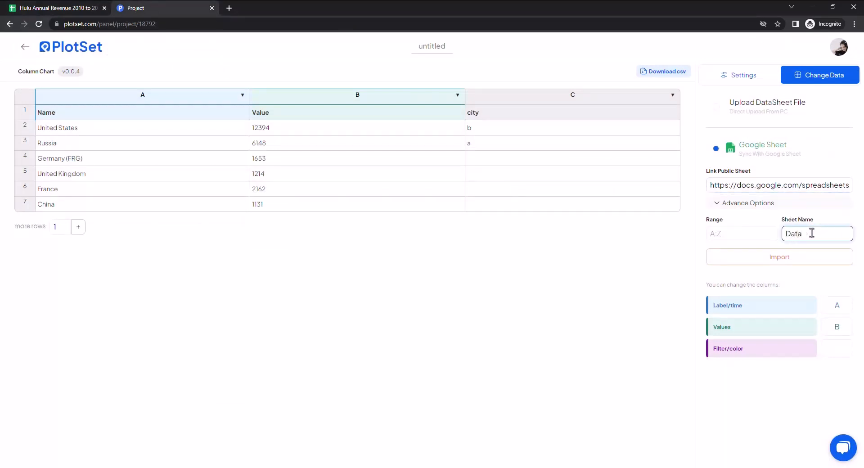
{"action": "left_click", "coordinate": [805, 259]}
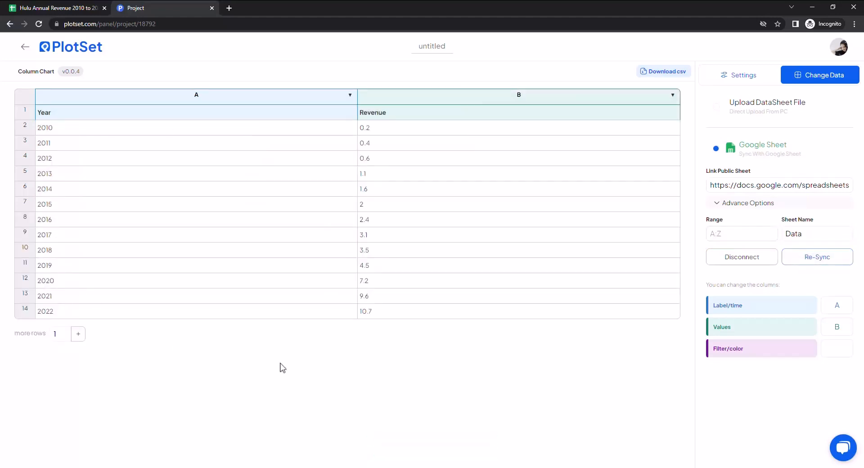
Return to the chart settings and save the project title as "Hulu Annual 2010 to 2022".
{"action": "left_click", "coordinate": [742, 77]}
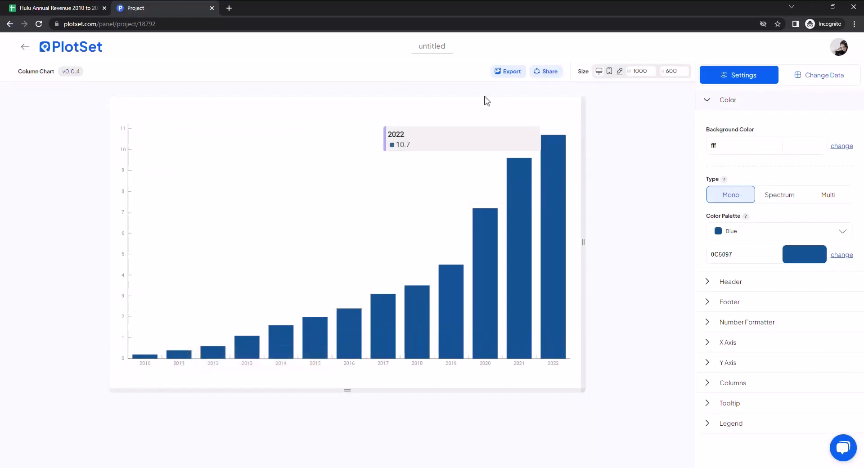
{"action": "double_click", "coordinate": [439, 45]}
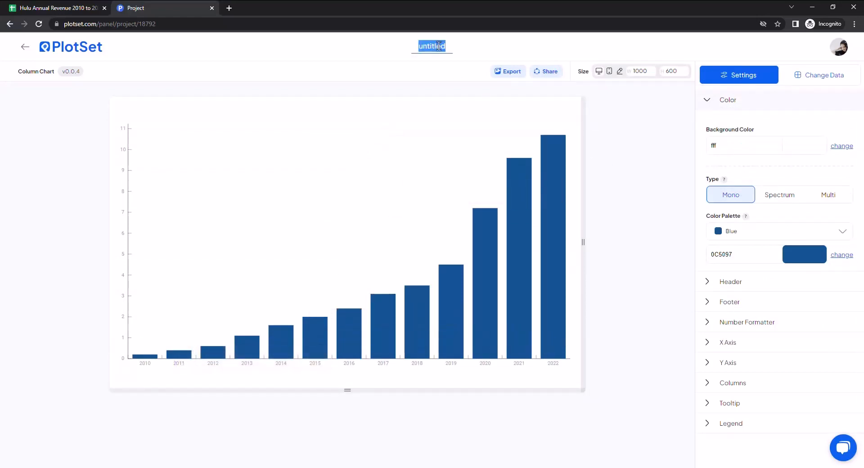
{"action": "type", "text": "H"}
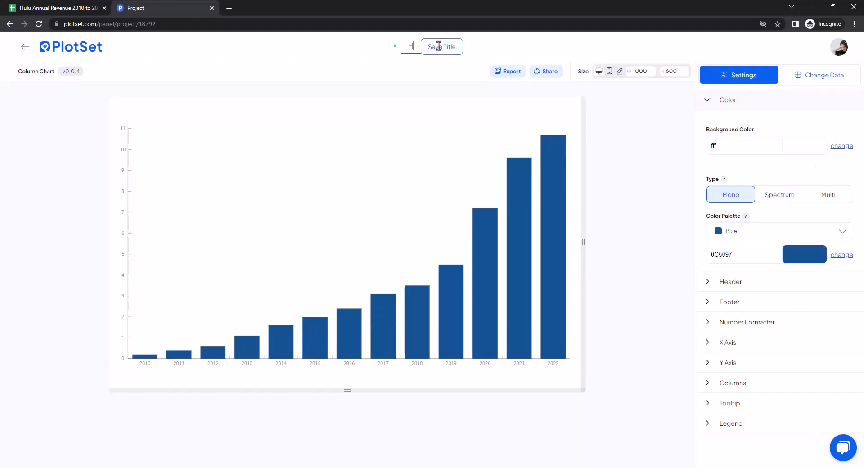
{"action": "type", "text": "ulu Annual 201"}
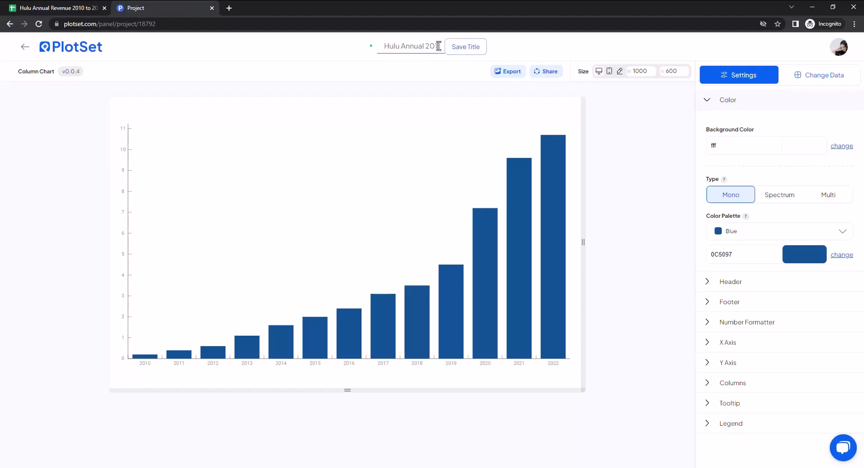
{"action": "type", "text": "0 to 2022"}
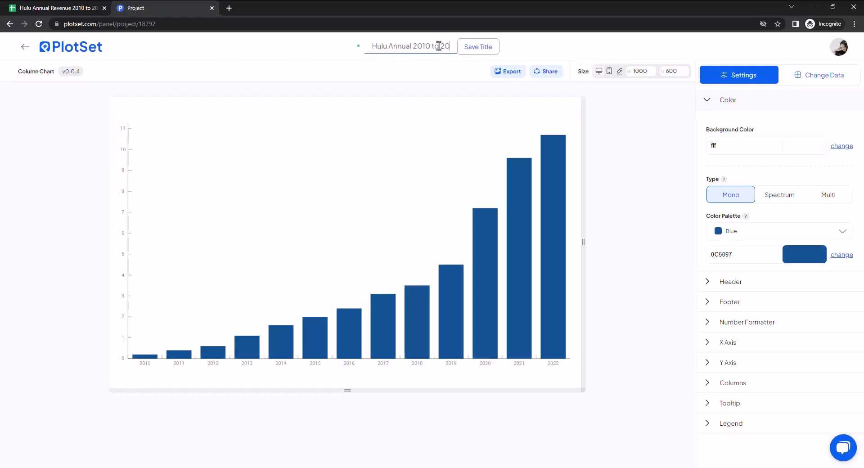
{"action": "left_click", "coordinate": [479, 46]}
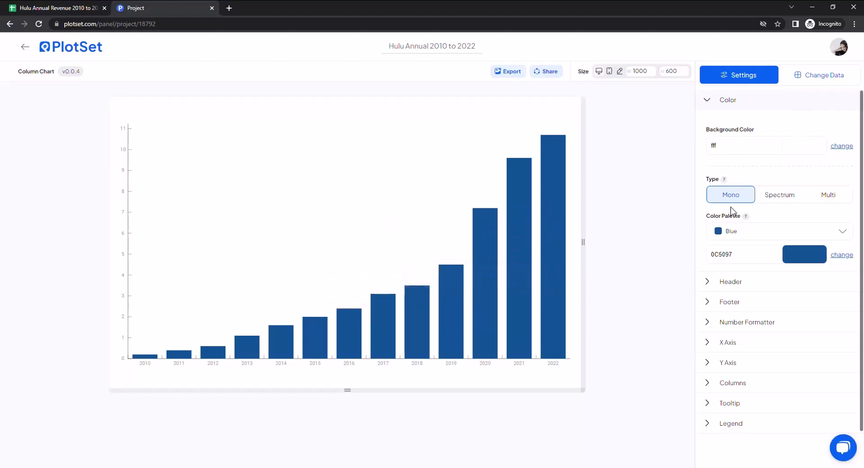
Switch the columns' colour palette to Green and darken it to the custom colour 21cc50.
{"action": "left_click", "coordinate": [733, 232]}
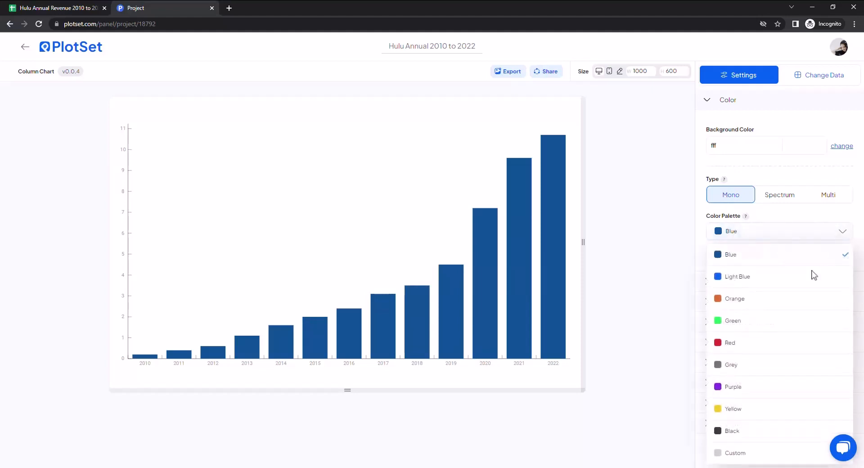
{"action": "left_click", "coordinate": [734, 321]}
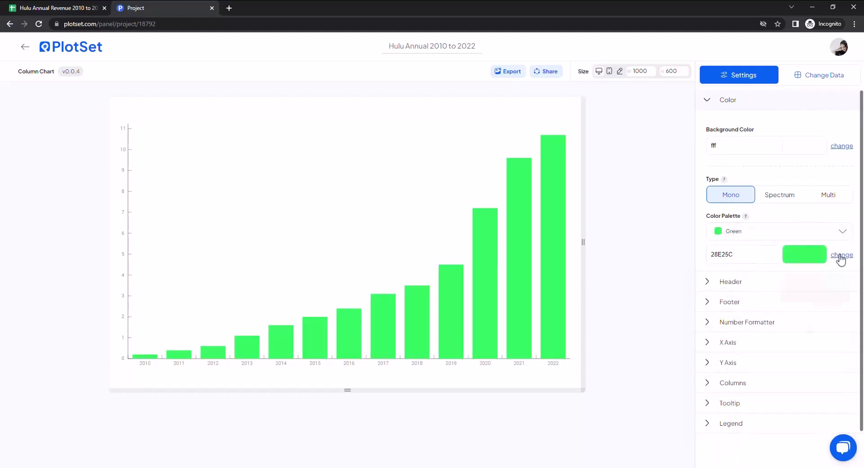
{"action": "left_click", "coordinate": [842, 255]}
{"action": "left_click_drag", "start_coordinate": [842, 271], "coordinate": [838, 277]}
{"action": "left_click", "coordinate": [677, 173]}
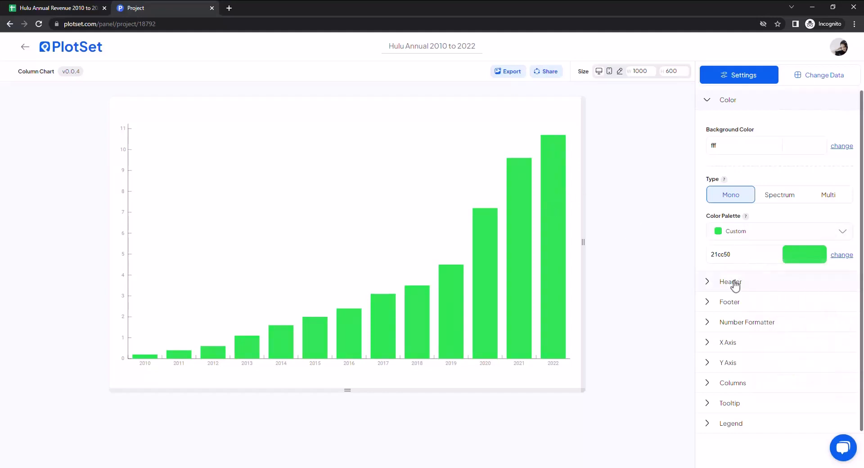
Copy "Hulu's Revenue from Modest Beginnings to Streaming Success" from the spreadsheet's Info sheet and paste it as the chart's header title.
{"action": "left_click", "coordinate": [732, 102]}
{"action": "left_click", "coordinate": [730, 122]}
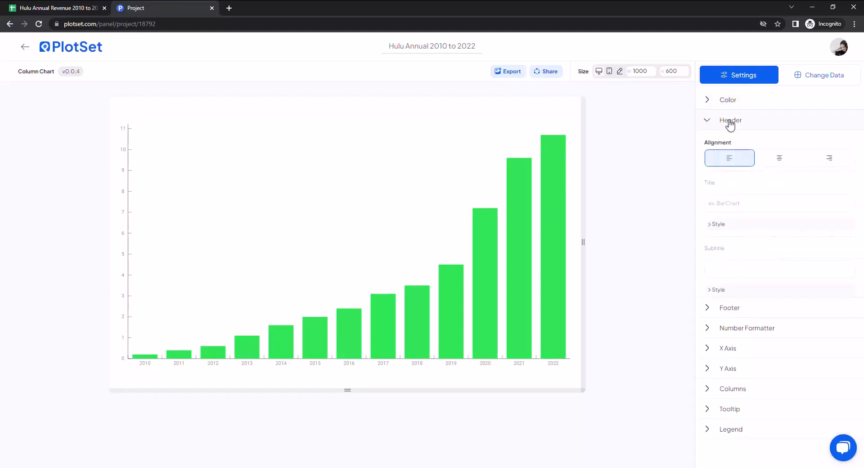
{"action": "left_click", "coordinate": [63, 7]}
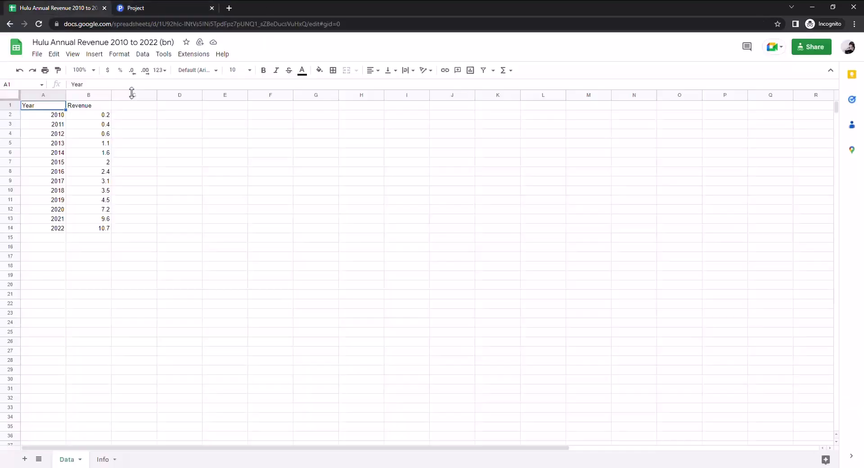
{"action": "left_click", "coordinate": [101, 460]}
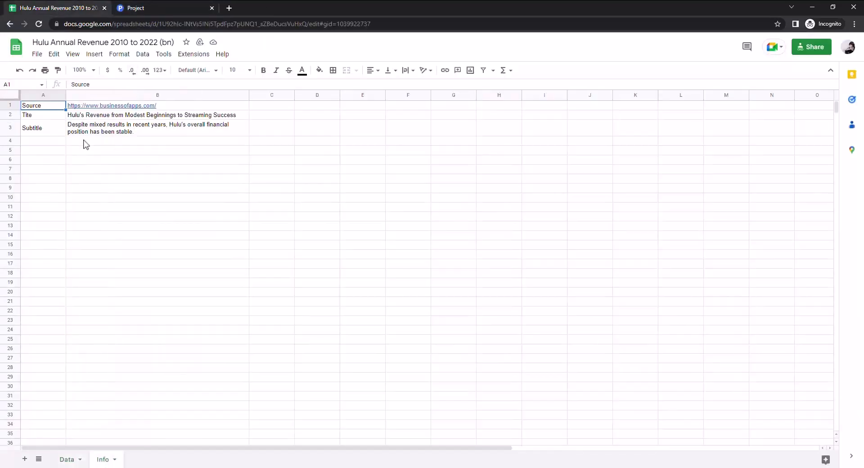
{"action": "left_click", "coordinate": [90, 116]}
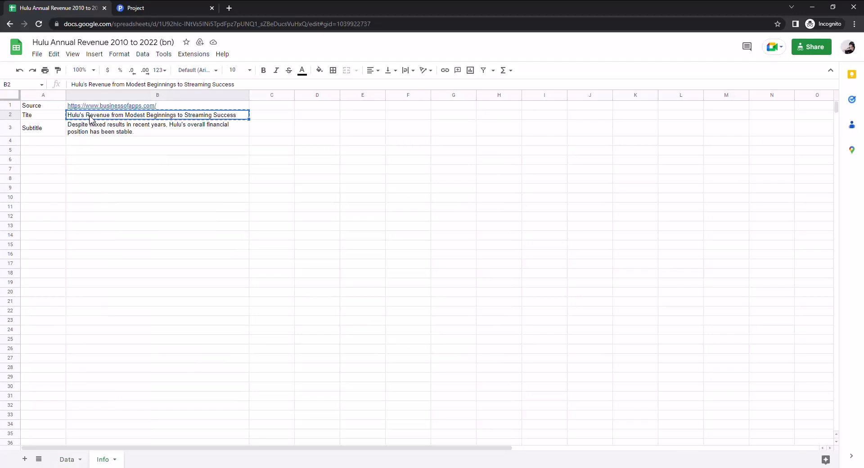
{"action": "left_click", "coordinate": [147, 7]}
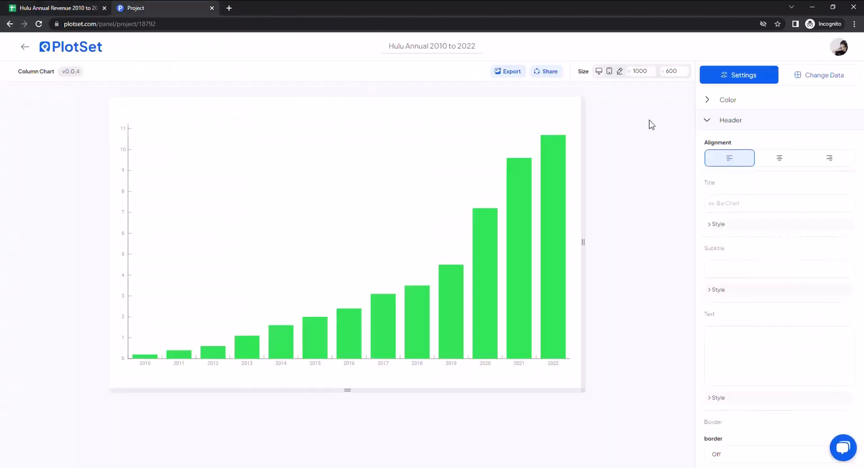
{"action": "left_click", "coordinate": [724, 205]}
{"action": "right_click", "coordinate": [723, 205]}
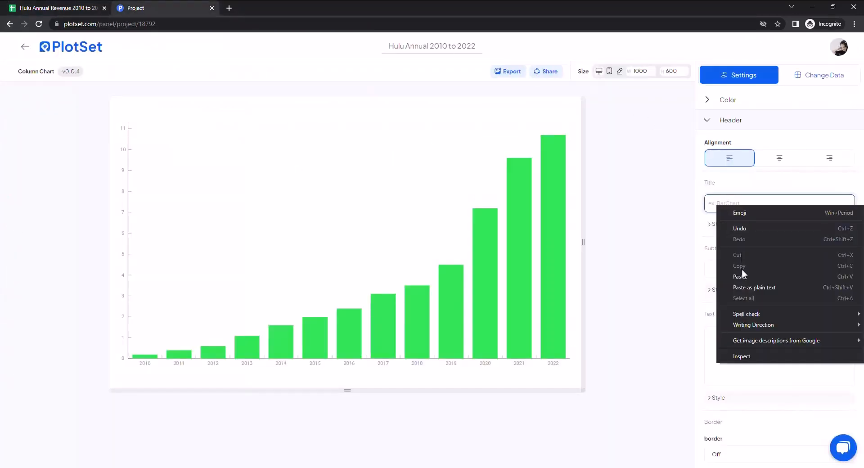
{"action": "left_click", "coordinate": [742, 276]}
Style the header title with the Inter font at size 30 and centre the header alignment.
{"action": "left_click", "coordinate": [729, 225]}
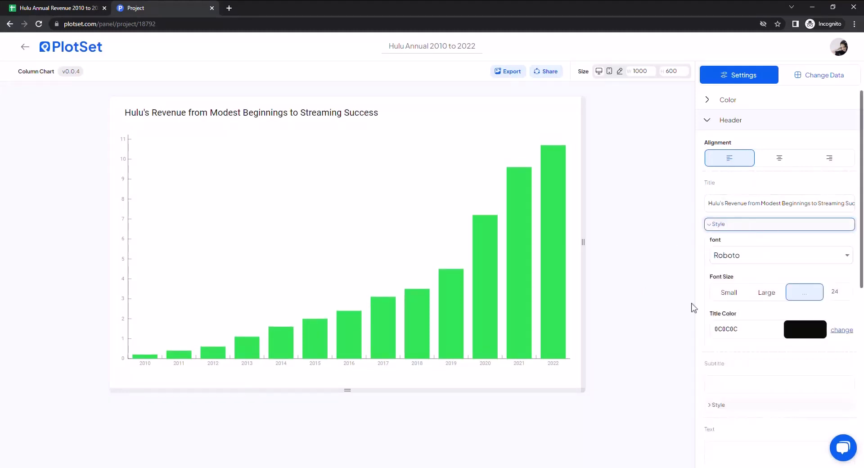
{"action": "left_click", "coordinate": [769, 257]}
{"action": "left_click", "coordinate": [750, 378]}
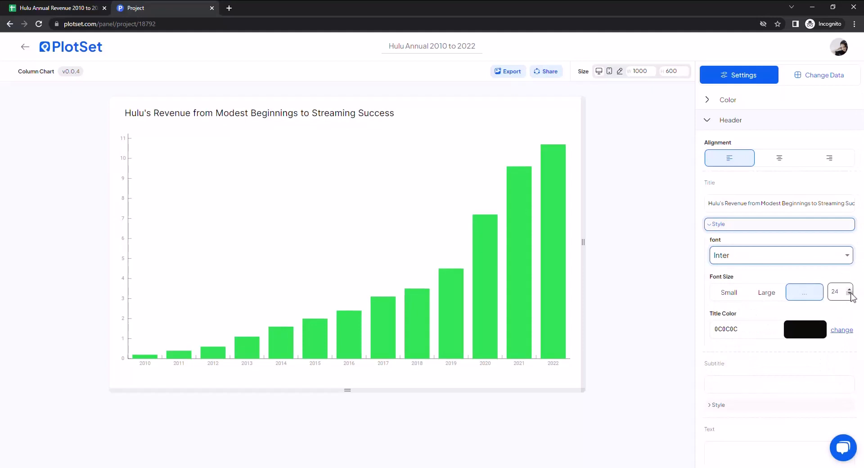
{"action": "left_click", "coordinate": [785, 158]}
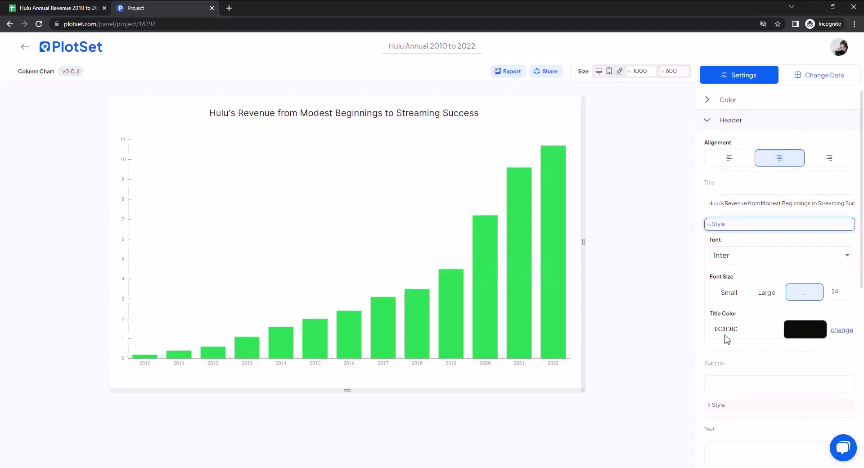
{"action": "left_click", "coordinate": [849, 290]}
{"action": "left_click", "coordinate": [849, 290]}
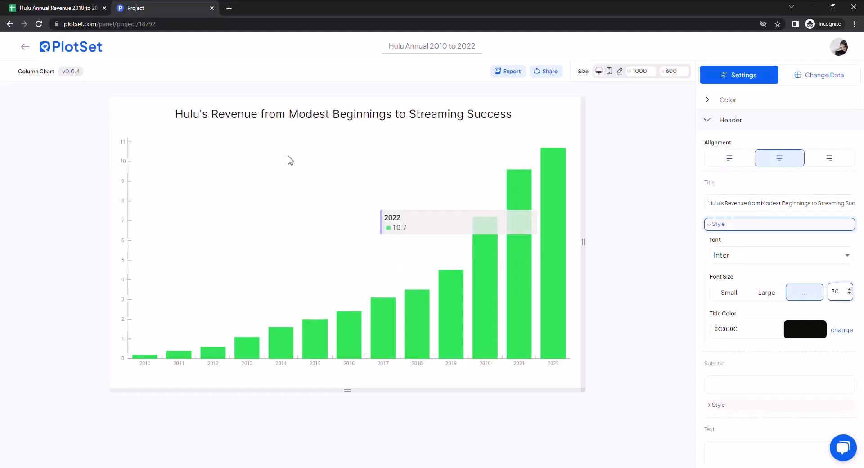
Change the header title's colour to dark green 075006.
{"action": "left_click", "coordinate": [841, 332]}
{"action": "left_click", "coordinate": [788, 407]}
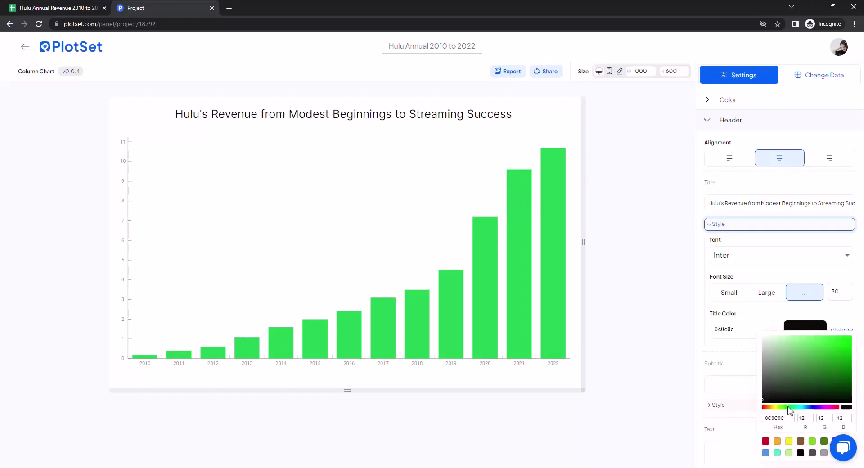
{"action": "left_click", "coordinate": [846, 382]}
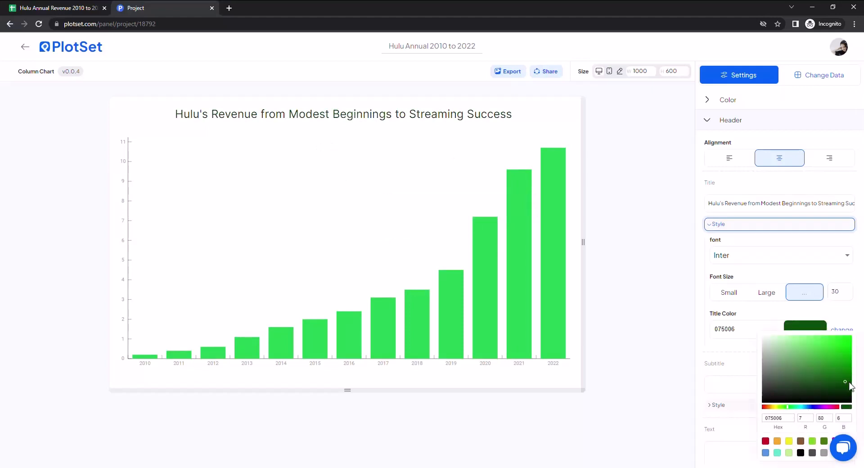
{"action": "left_click", "coordinate": [646, 294]}
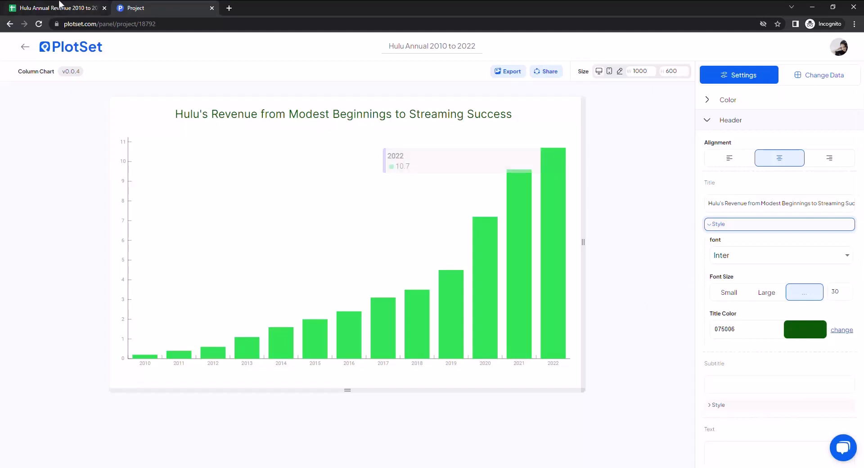
Copy the subtitle text from the spreadsheet's Info sheet and paste it as the chart's header subtitle.
{"action": "key", "text": "ctrl+shift+Tab"}
{"action": "left_click", "coordinate": [200, 129]}
{"action": "right_click", "coordinate": [199, 129]}
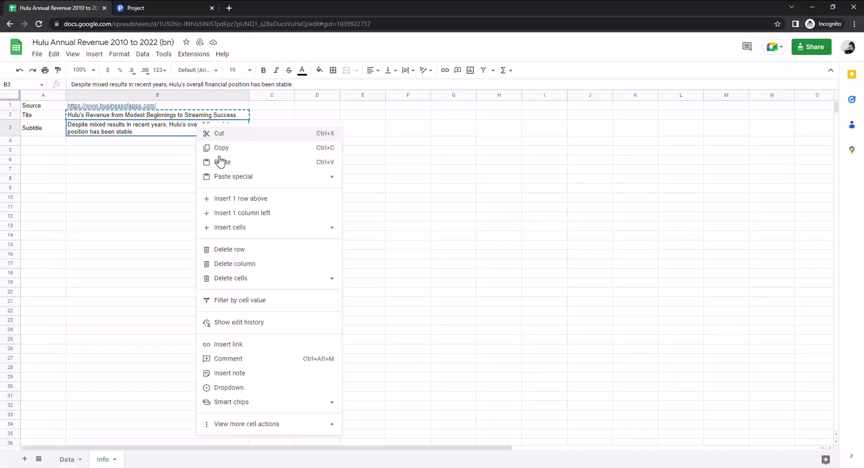
{"action": "left_click", "coordinate": [220, 149]}
{"action": "key", "text": "ctrl+Tab"}
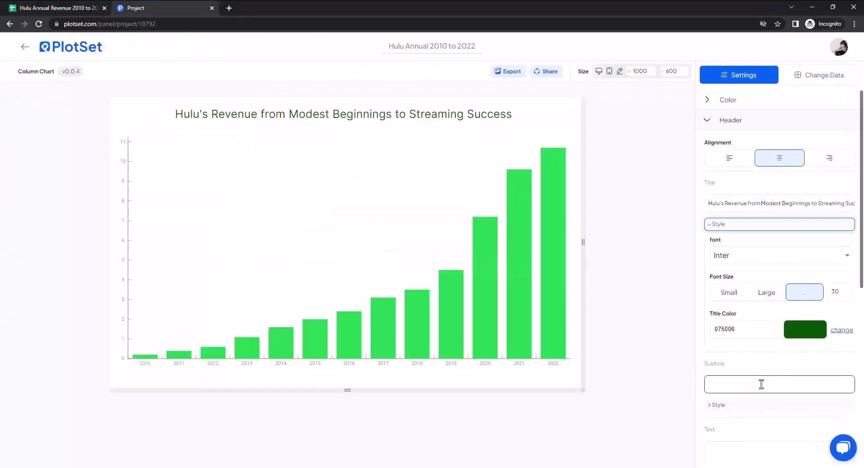
{"action": "left_click", "coordinate": [739, 385]}
{"action": "right_click", "coordinate": [739, 385]}
{"action": "left_click", "coordinate": [739, 299]}
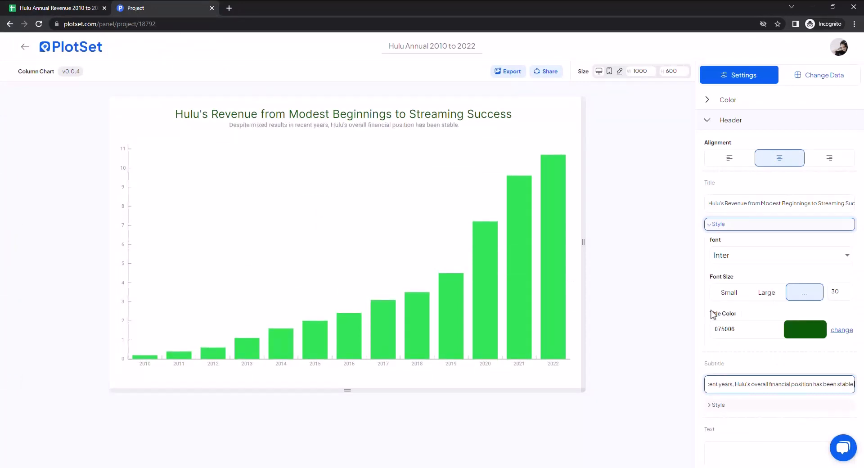
{"action": "left_click", "coordinate": [676, 396]}
Style the header subtitle with the Inter font at size 18.
{"action": "scroll", "coordinate": [703, 401], "scroll_direction": "down", "scroll_amount": 2}
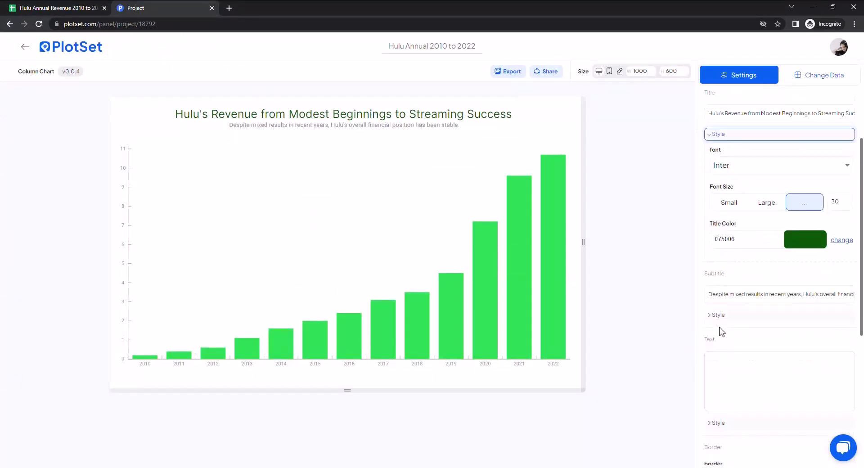
{"action": "left_click", "coordinate": [718, 316]}
{"action": "left_click", "coordinate": [779, 352]}
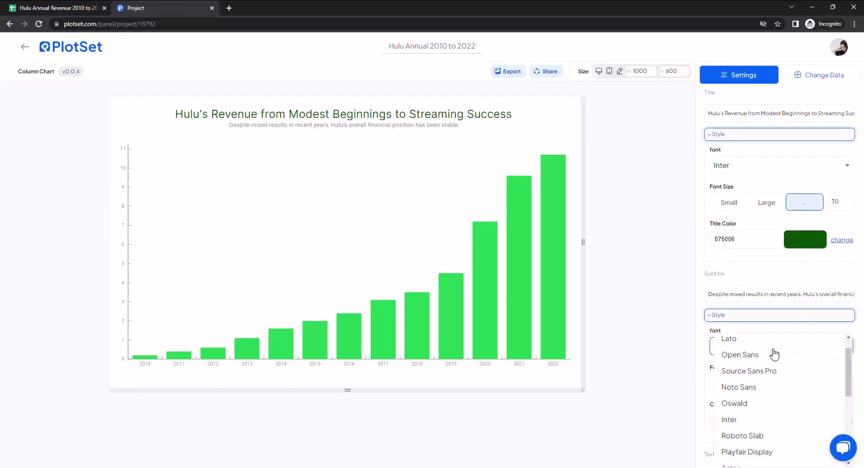
{"action": "scroll", "coordinate": [765, 410], "scroll_direction": "down", "scroll_amount": 2}
{"action": "scroll", "coordinate": [751, 415], "scroll_direction": "down", "scroll_amount": 2}
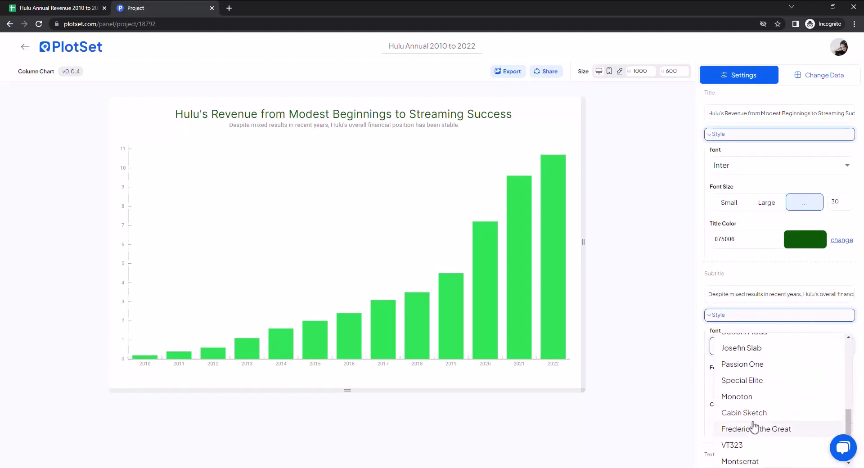
{"action": "scroll", "coordinate": [753, 422], "scroll_direction": "up", "scroll_amount": 4}
{"action": "left_click", "coordinate": [748, 426]}
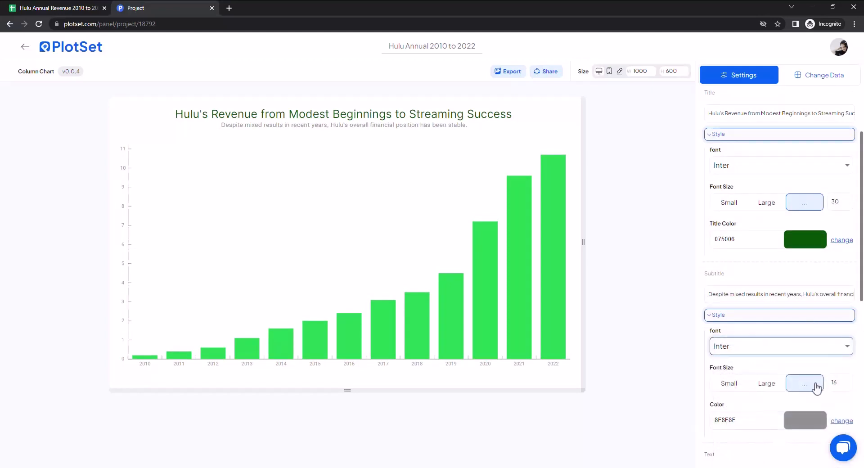
{"action": "left_click", "coordinate": [850, 380]}
{"action": "left_click", "coordinate": [850, 381]}
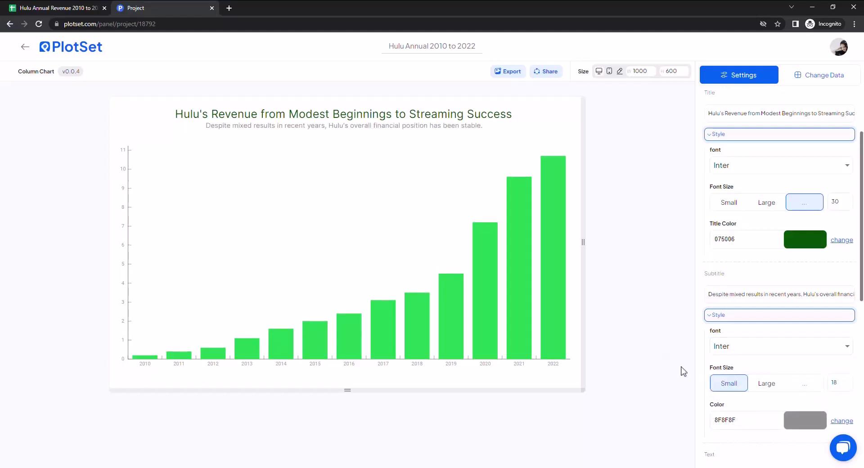
{"action": "scroll", "coordinate": [792, 303], "scroll_direction": "down", "scroll_amount": 3}
{"action": "scroll", "coordinate": [740, 130], "scroll_direction": "up", "scroll_amount": 5}
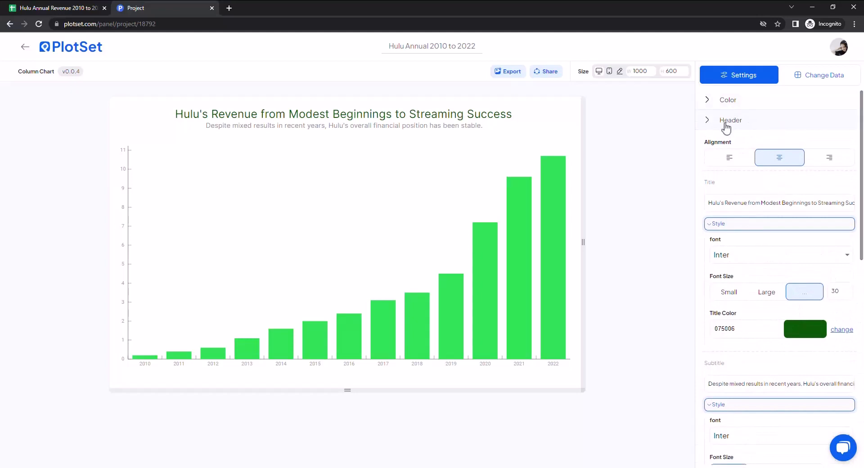
{"action": "left_click", "coordinate": [739, 123]}
{"action": "left_click", "coordinate": [727, 141]}
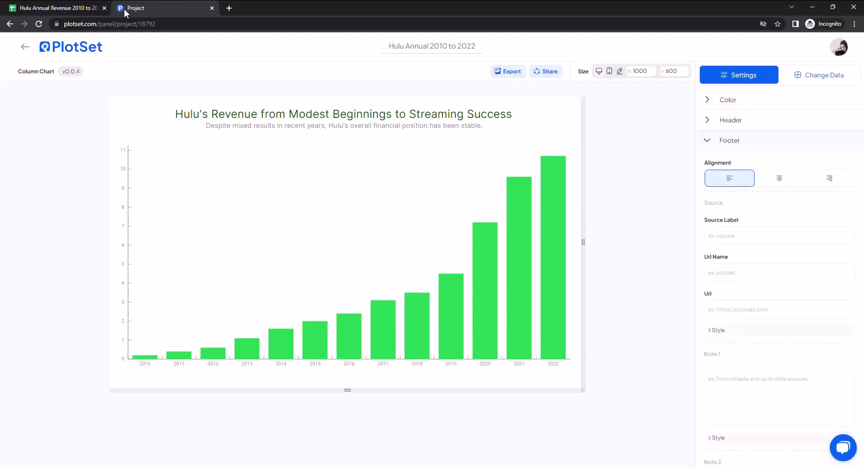
{"action": "left_click", "coordinate": [69, 8]}
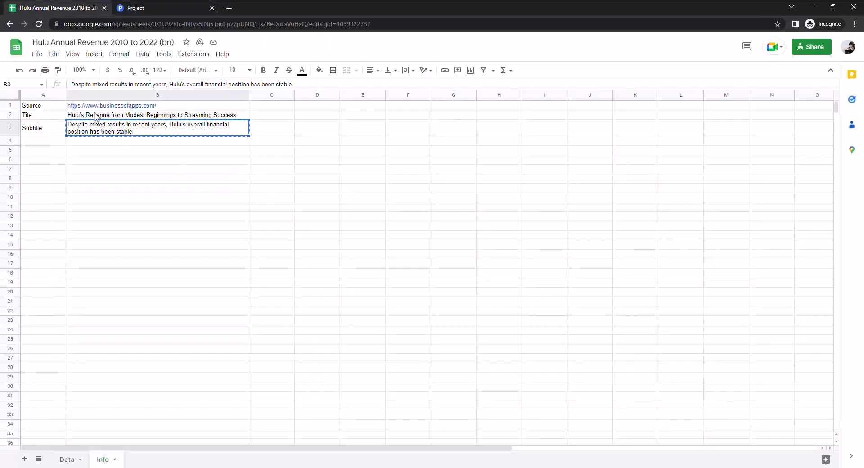
{"action": "right_click", "coordinate": [140, 109]}
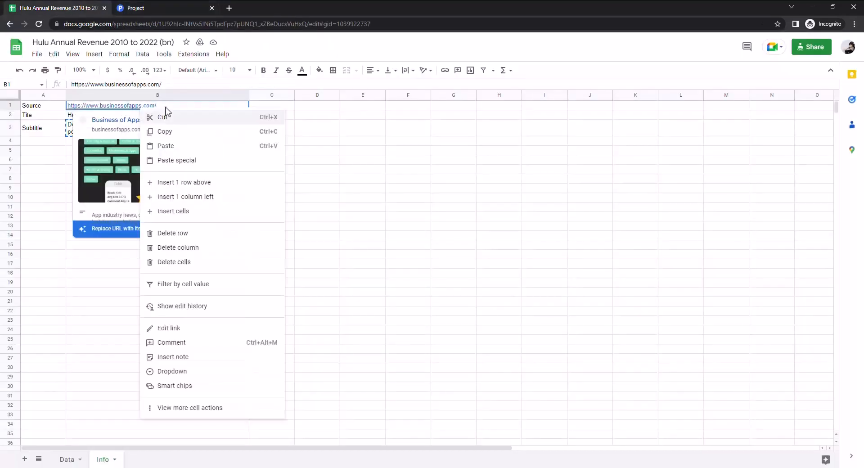
{"action": "left_click", "coordinate": [170, 133]}
{"action": "left_click", "coordinate": [169, 8]}
{"action": "left_click", "coordinate": [728, 234]}
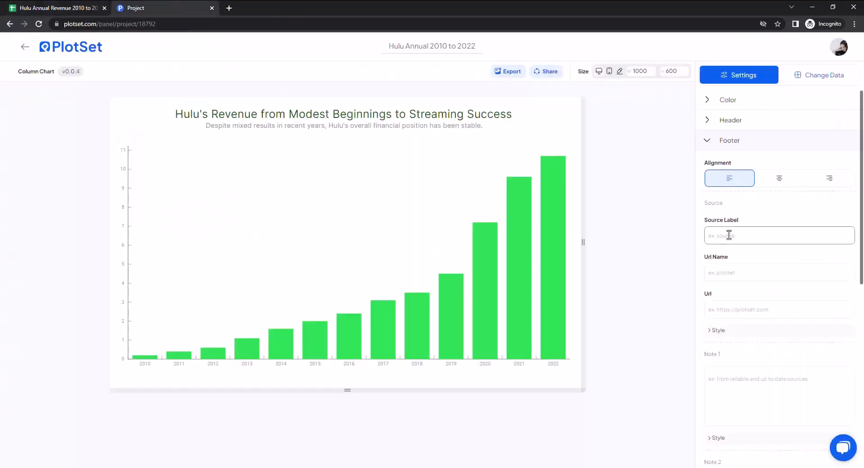
{"action": "right_click", "coordinate": [728, 234]}
{"action": "left_click", "coordinate": [749, 292]}
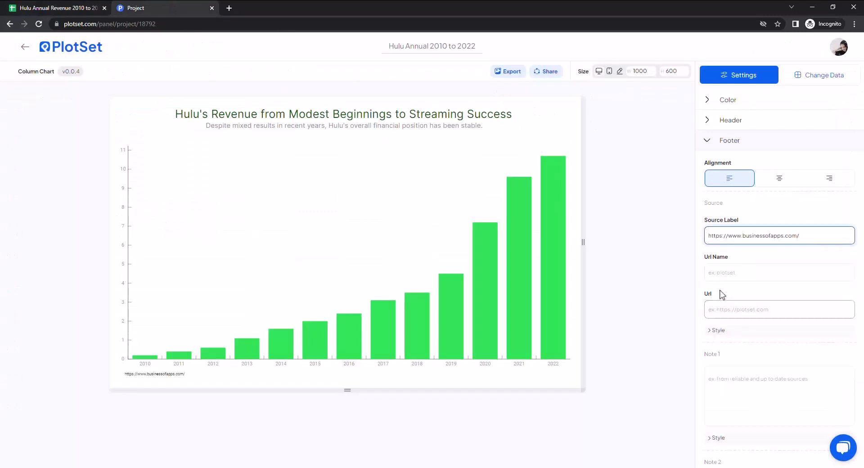
Style the footer's source label with the Inter font at size 15.
{"action": "left_click", "coordinate": [713, 331]}
{"action": "left_click", "coordinate": [850, 395]}
{"action": "left_click", "coordinate": [850, 395]}
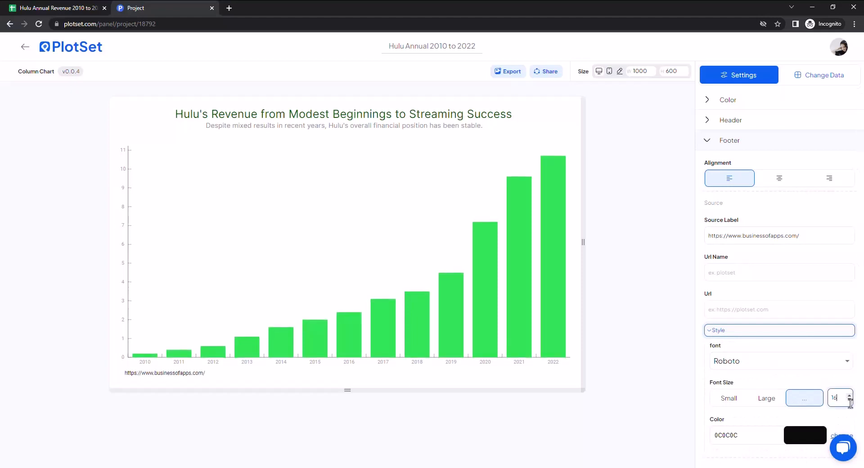
{"action": "left_click", "coordinate": [781, 362]}
{"action": "scroll", "coordinate": [774, 396], "scroll_direction": "down", "scroll_amount": 2}
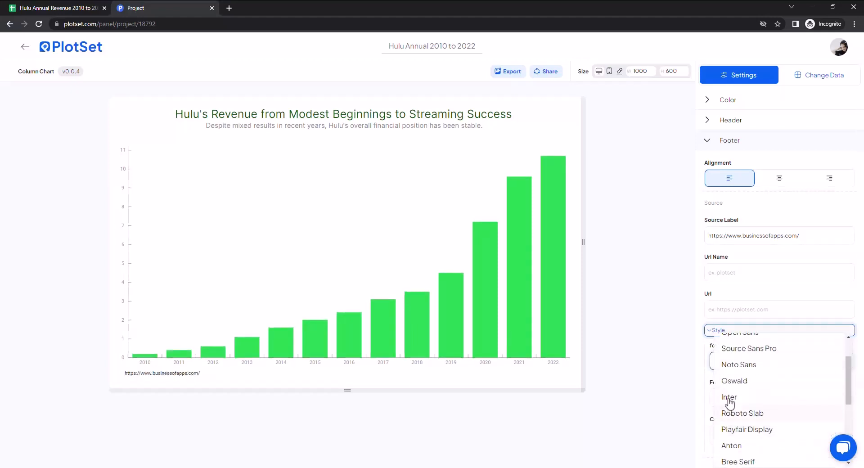
{"action": "left_click", "coordinate": [761, 418]}
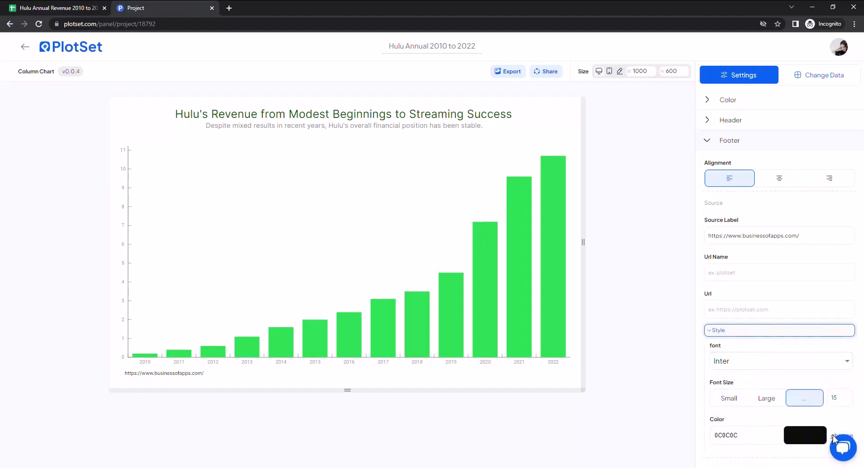
Change the footer source label's colour to dark grey 4a4a4a and collapse the footer settings.
{"action": "scroll", "coordinate": [809, 434], "scroll_direction": "down", "scroll_amount": 2}
{"action": "left_click", "coordinate": [810, 346]}
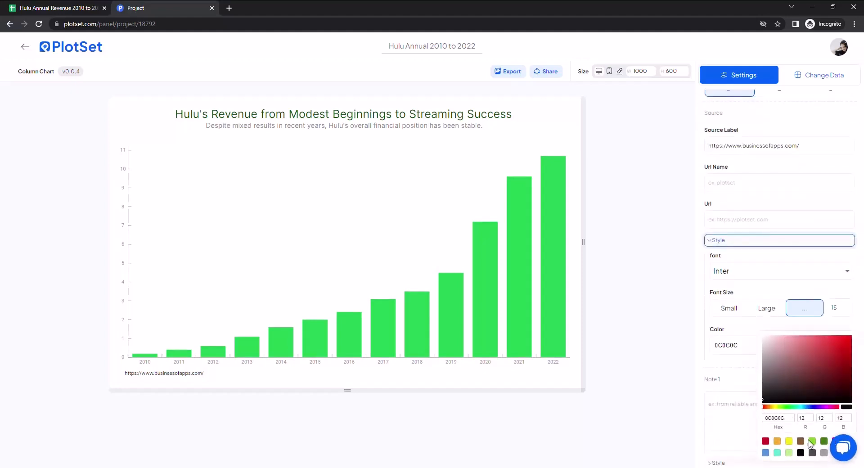
{"action": "left_click", "coordinate": [814, 454]}
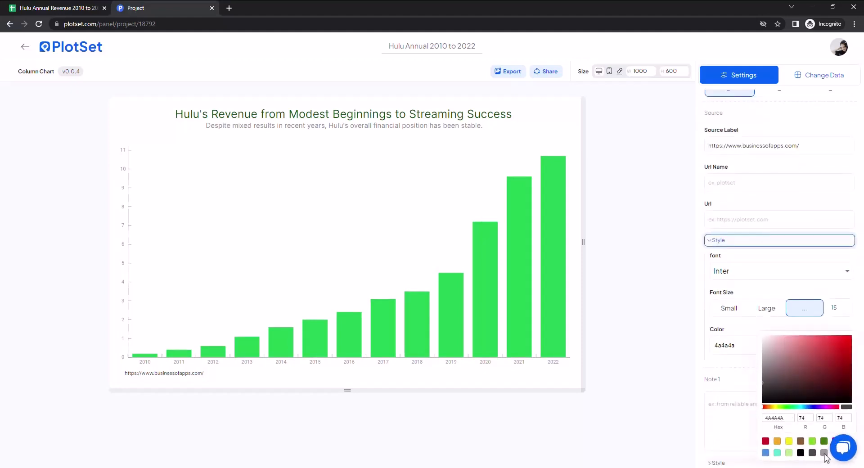
{"action": "left_click", "coordinate": [686, 332]}
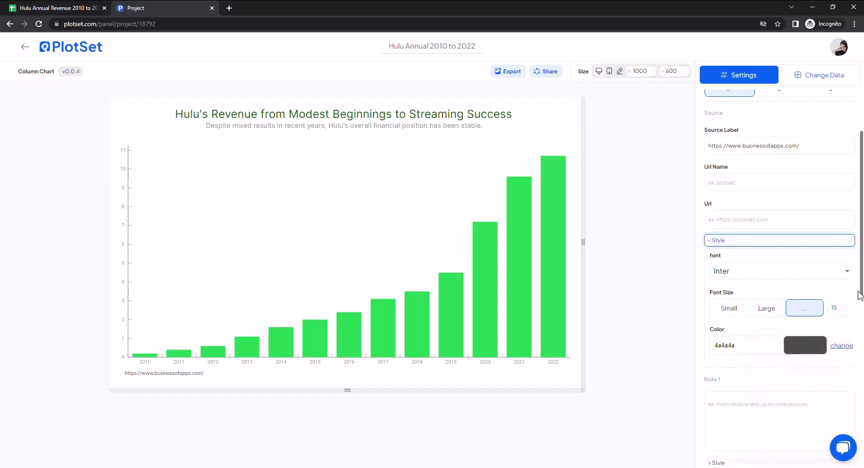
{"action": "scroll", "coordinate": [737, 224], "scroll_direction": "up", "scroll_amount": 2}
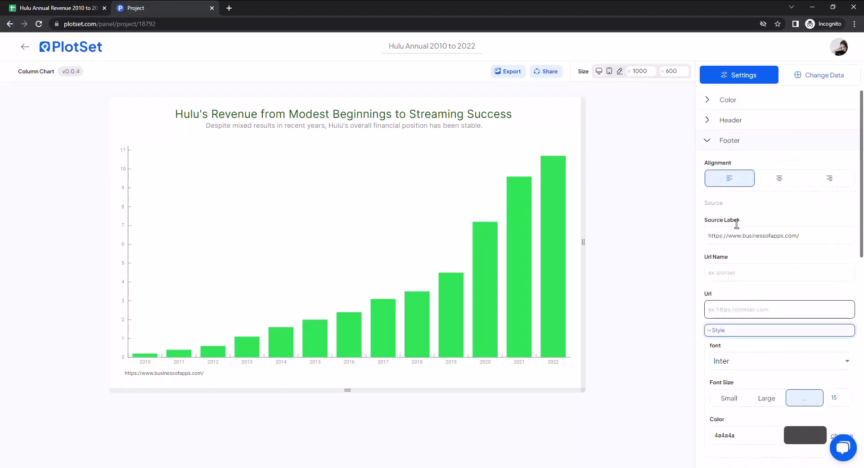
{"action": "scroll", "coordinate": [739, 268], "scroll_direction": "down", "scroll_amount": 6}
{"action": "scroll", "coordinate": [737, 266], "scroll_direction": "down", "scroll_amount": 4}
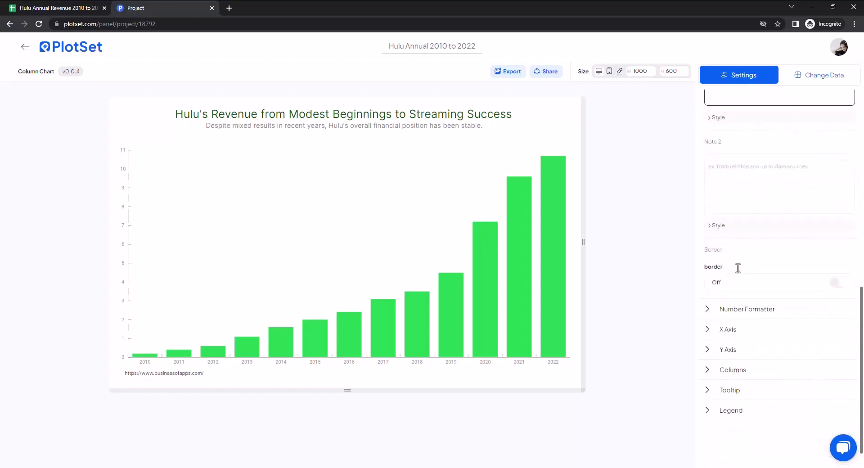
{"action": "scroll", "coordinate": [715, 203], "scroll_direction": "up", "scroll_amount": 10}
{"action": "left_click", "coordinate": [722, 142]}
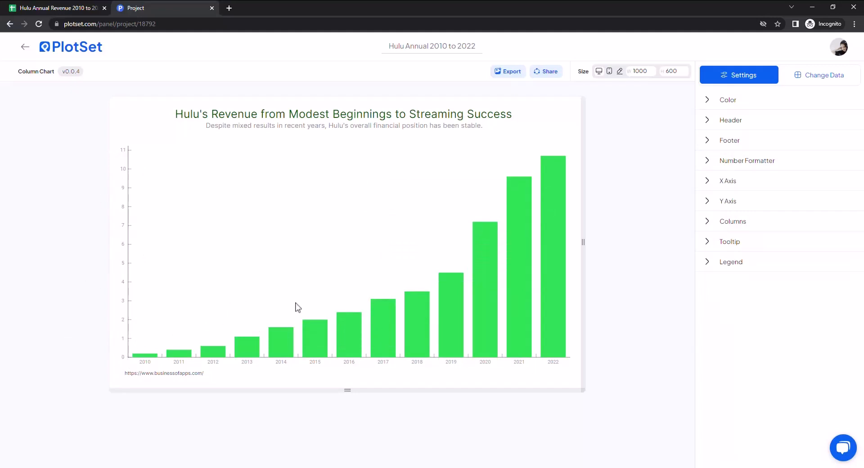
Add the suffix "Bn" to the chart's numbers in the number formatter.
{"action": "left_click", "coordinate": [755, 161]}
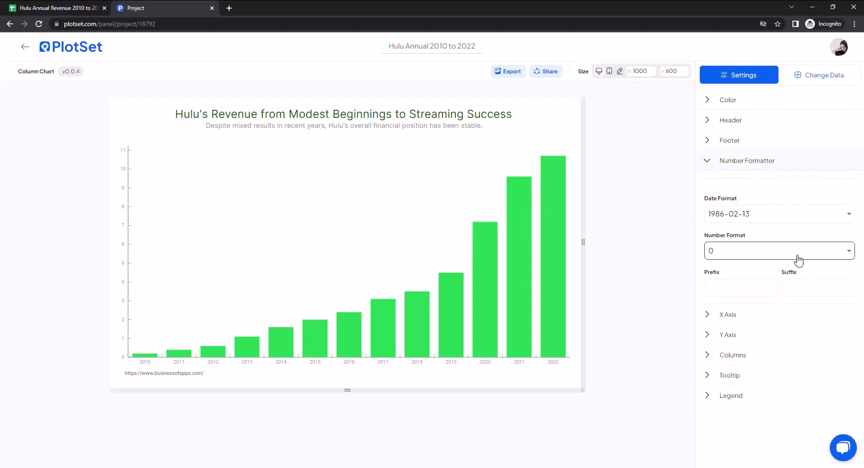
{"action": "left_click", "coordinate": [818, 284]}
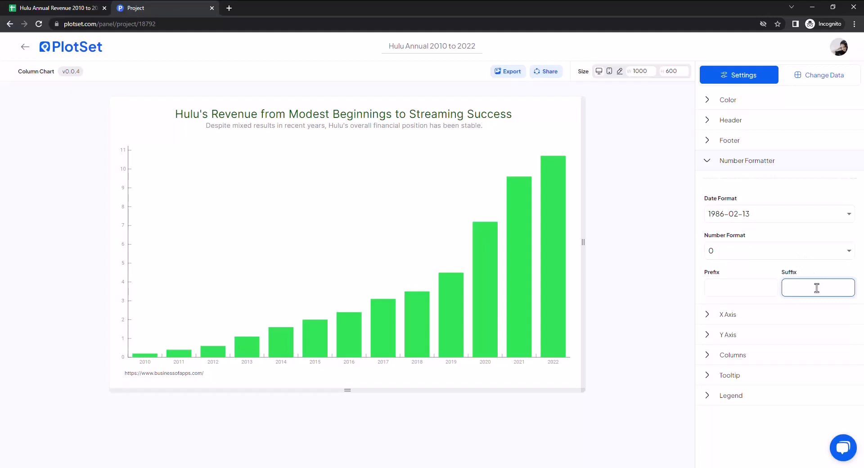
{"action": "type", "text": "Bn"}
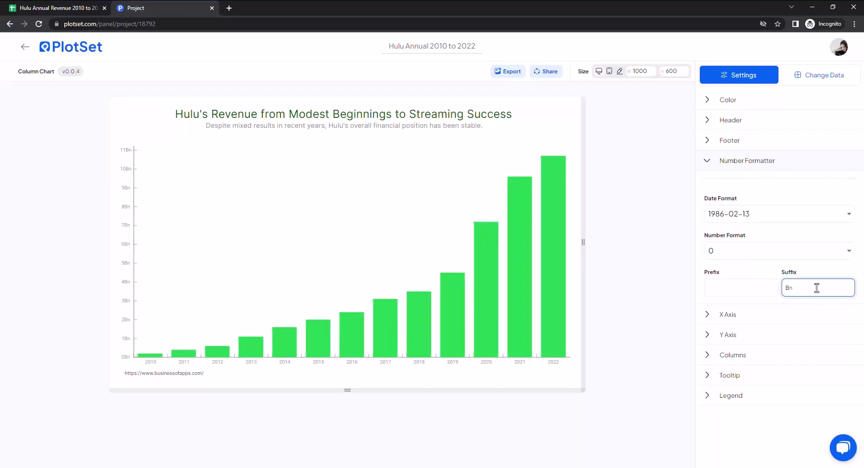
{"action": "left_click", "coordinate": [733, 254]}
{"action": "left_click", "coordinate": [390, 187]}
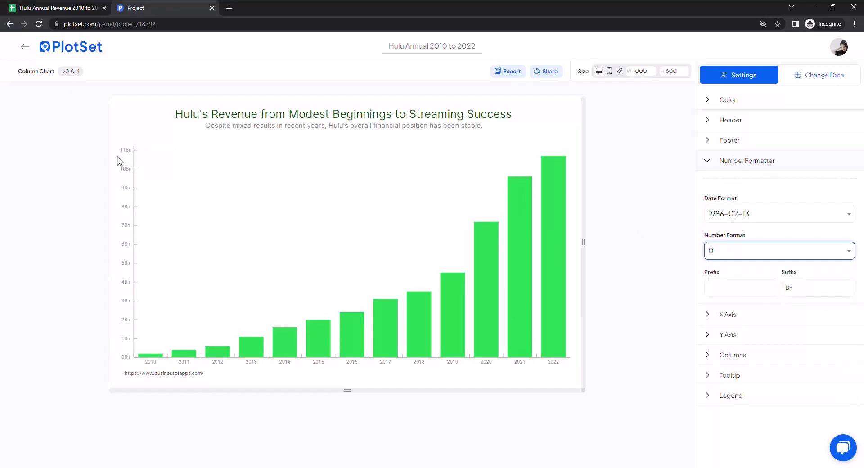
{"action": "left_click", "coordinate": [752, 163]}
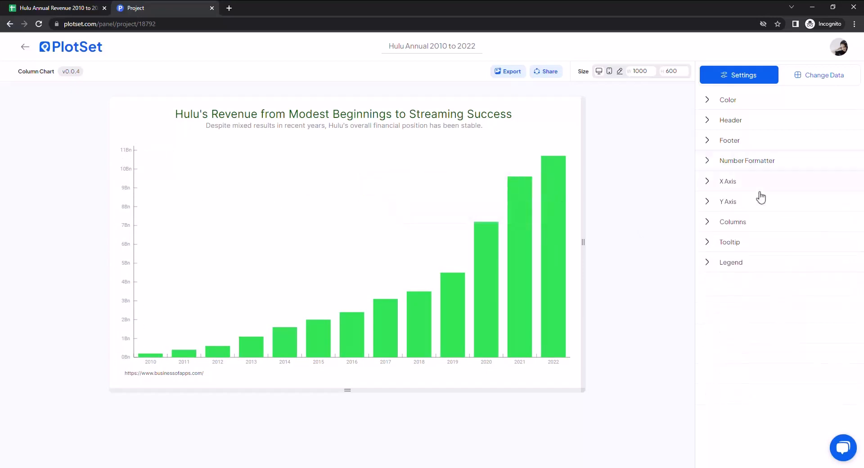
Turn off the tick line on the chart's X axis.
{"action": "left_click", "coordinate": [732, 186]}
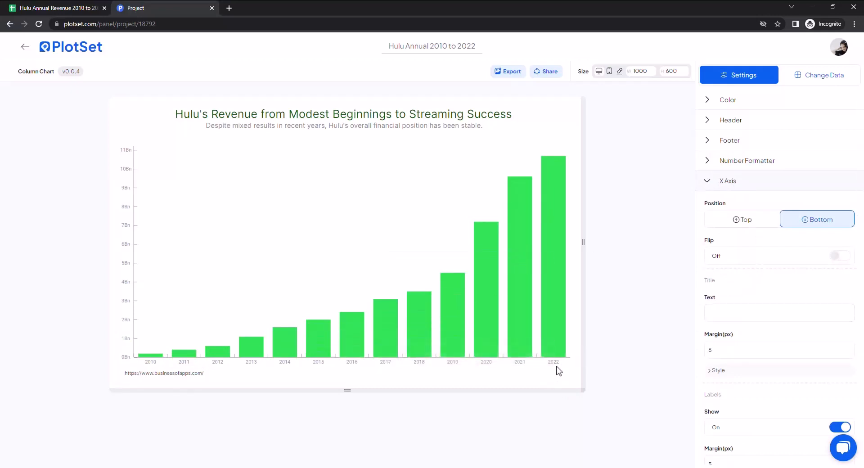
{"action": "scroll", "coordinate": [706, 293], "scroll_direction": "down", "scroll_amount": 9}
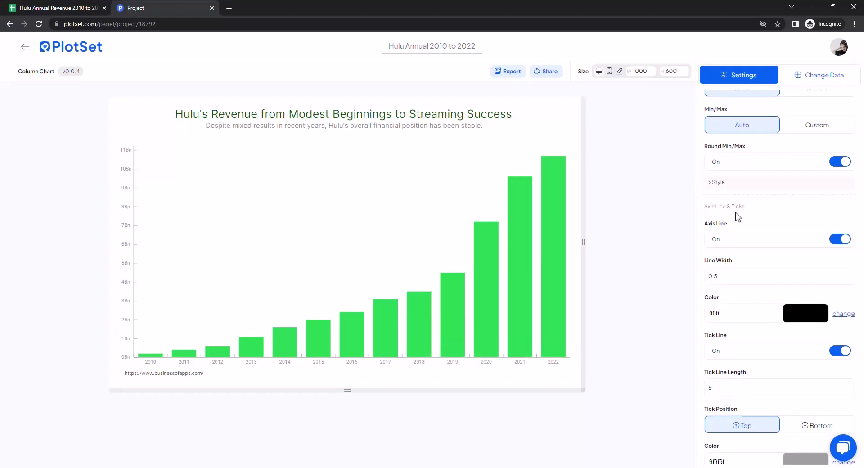
{"action": "scroll", "coordinate": [773, 329], "scroll_direction": "down", "scroll_amount": 1}
{"action": "scroll", "coordinate": [773, 329], "scroll_direction": "down", "scroll_amount": 1}
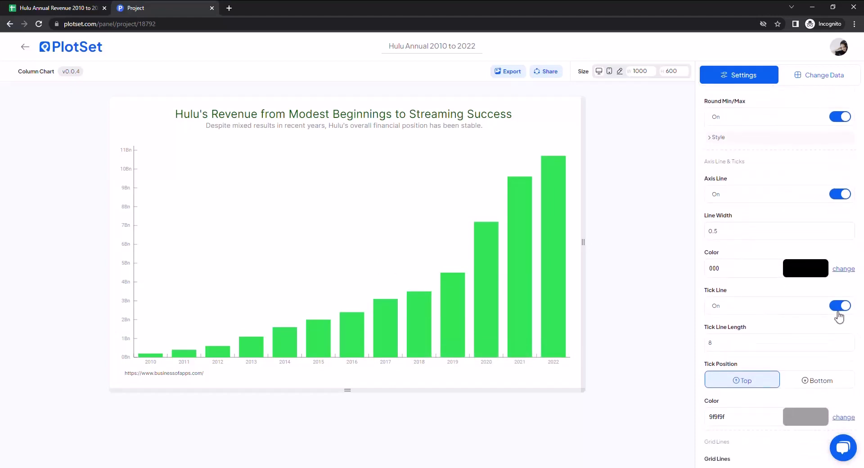
{"action": "left_click", "coordinate": [842, 307]}
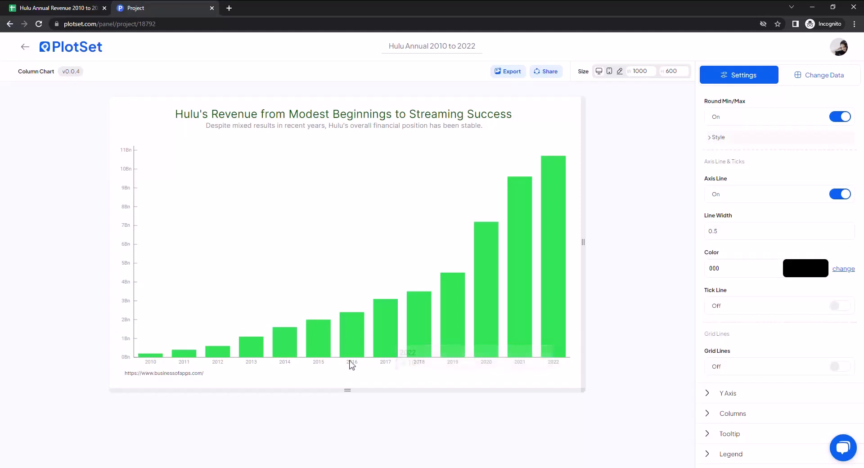
Style the X axis labels with the Inter font at size 17.
{"action": "scroll", "coordinate": [743, 261], "scroll_direction": "up", "scroll_amount": 5}
{"action": "scroll", "coordinate": [741, 253], "scroll_direction": "up", "scroll_amount": 5}
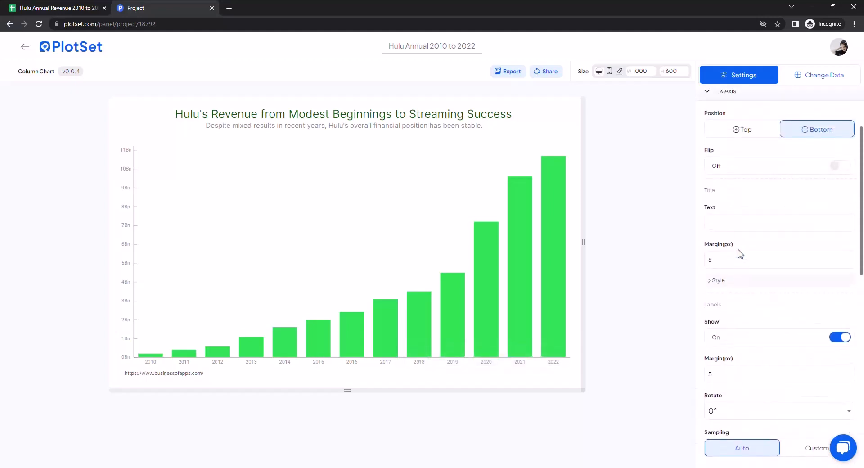
{"action": "scroll", "coordinate": [709, 313], "scroll_direction": "down", "scroll_amount": 2}
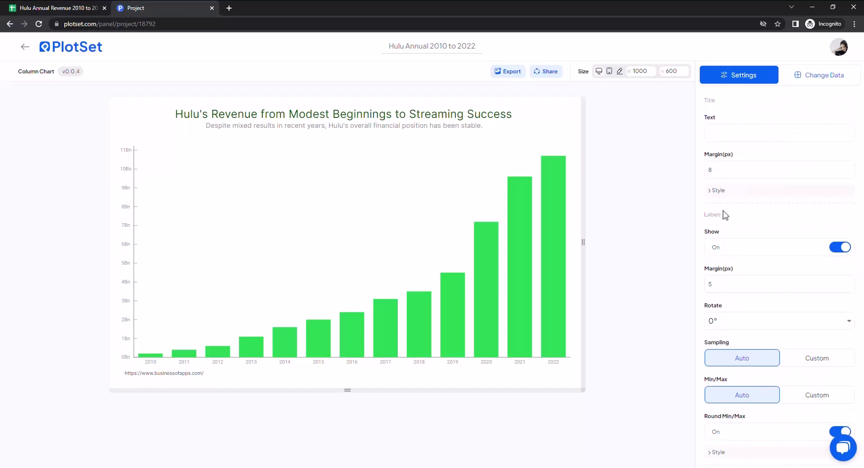
{"action": "scroll", "coordinate": [743, 253], "scroll_direction": "down", "scroll_amount": 4}
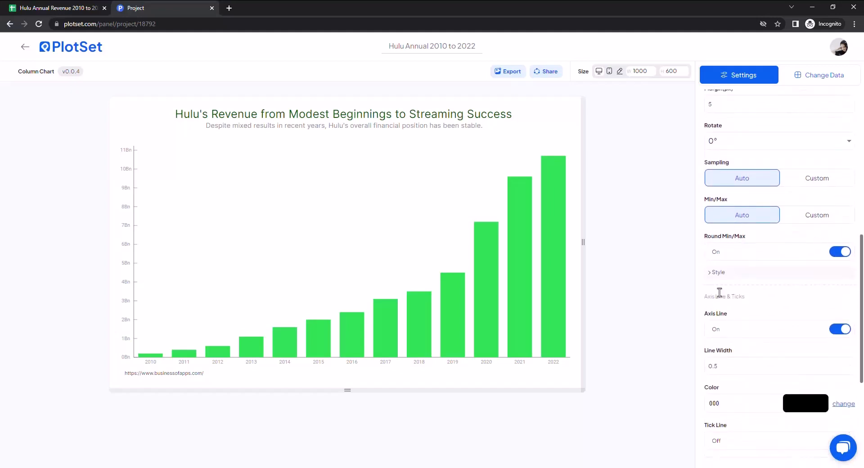
{"action": "left_click", "coordinate": [716, 275]}
{"action": "left_click", "coordinate": [718, 309]}
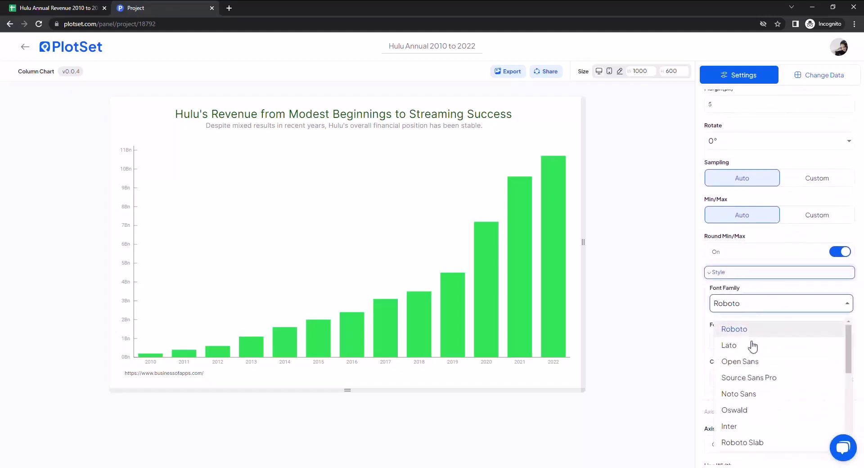
{"action": "left_click", "coordinate": [728, 428]}
{"action": "scroll", "coordinate": [854, 297], "scroll_direction": "down", "scroll_amount": 1}
{"action": "left_click", "coordinate": [851, 293]}
{"action": "left_click", "coordinate": [850, 293]}
{"action": "left_click", "coordinate": [850, 293]}
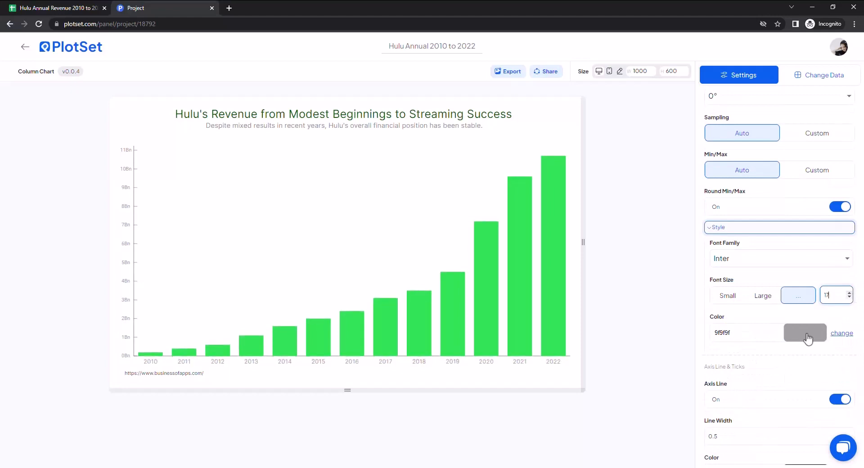
Change the X axis label colour to black 000000 and collapse the X axis settings.
{"action": "left_click", "coordinate": [808, 335]}
{"action": "left_click", "coordinate": [799, 452]}
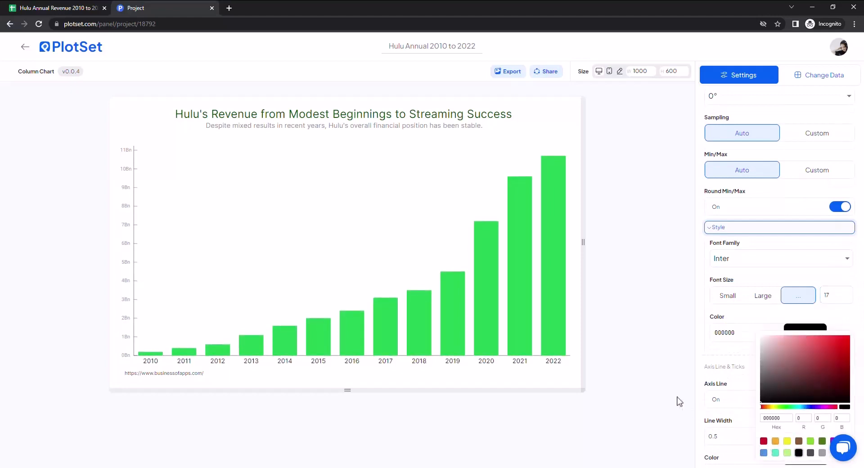
{"action": "left_click", "coordinate": [644, 368]}
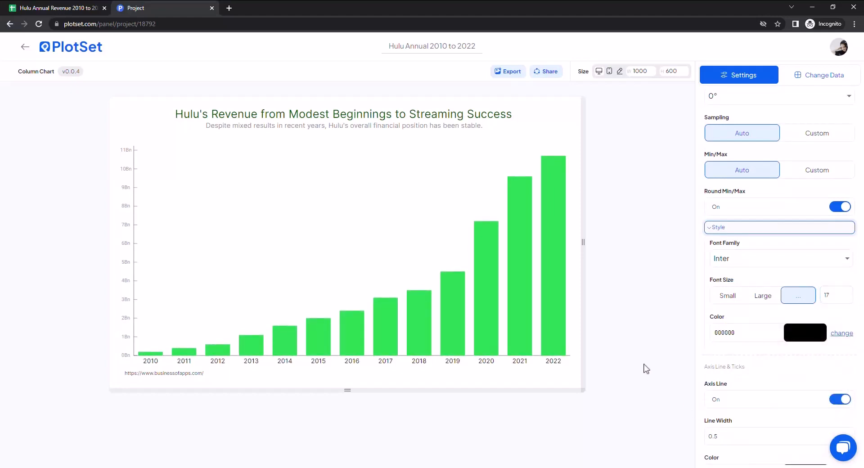
{"action": "scroll", "coordinate": [747, 314], "scroll_direction": "up", "scroll_amount": 10}
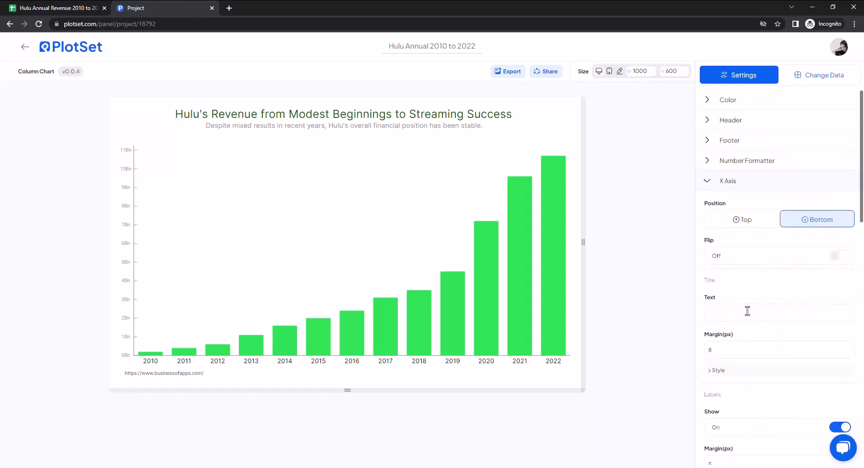
{"action": "left_click", "coordinate": [782, 182]}
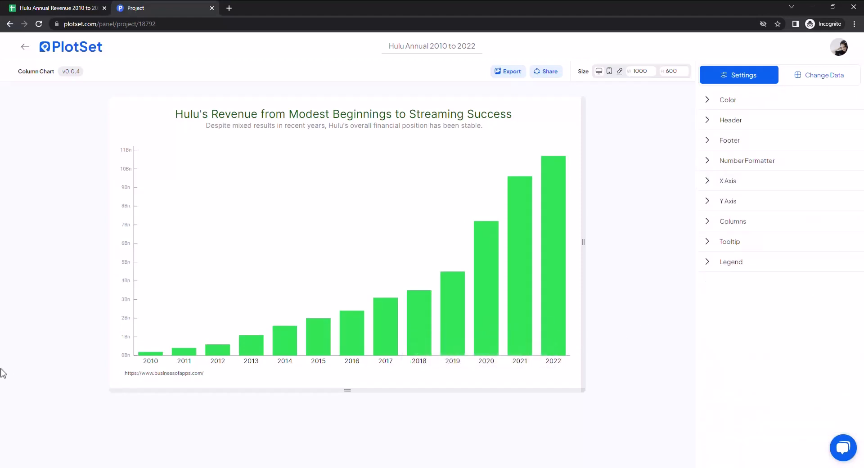
Try the Y axis in the Right position and return it to Left.
{"action": "left_click", "coordinate": [744, 203]}
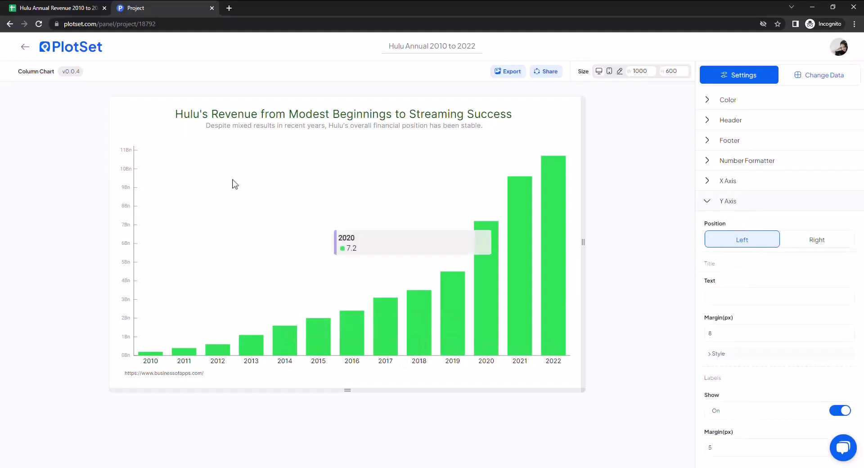
{"action": "left_click", "coordinate": [817, 240]}
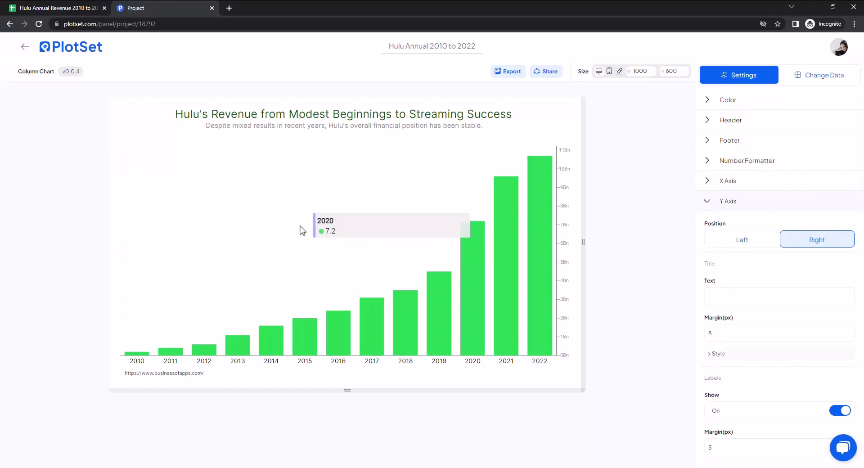
{"action": "left_click", "coordinate": [732, 247]}
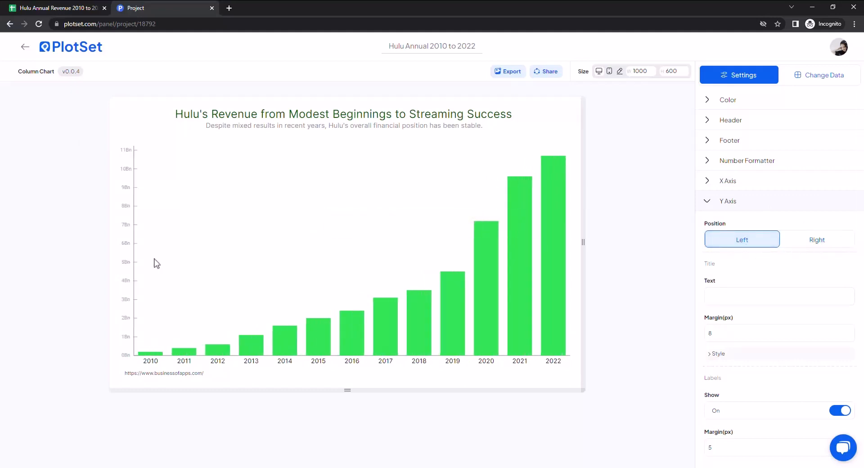
Set the Y axis label margin to 8 px and switch the label sampling to Custom.
{"action": "scroll", "coordinate": [715, 282], "scroll_direction": "down", "scroll_amount": 3}
{"action": "scroll", "coordinate": [758, 371], "scroll_direction": "down", "scroll_amount": 1}
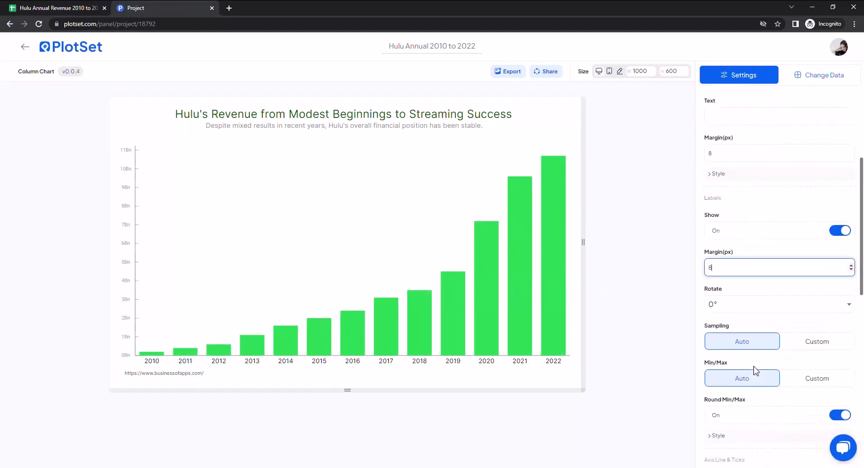
{"action": "scroll", "coordinate": [756, 371], "scroll_direction": "down", "scroll_amount": 1}
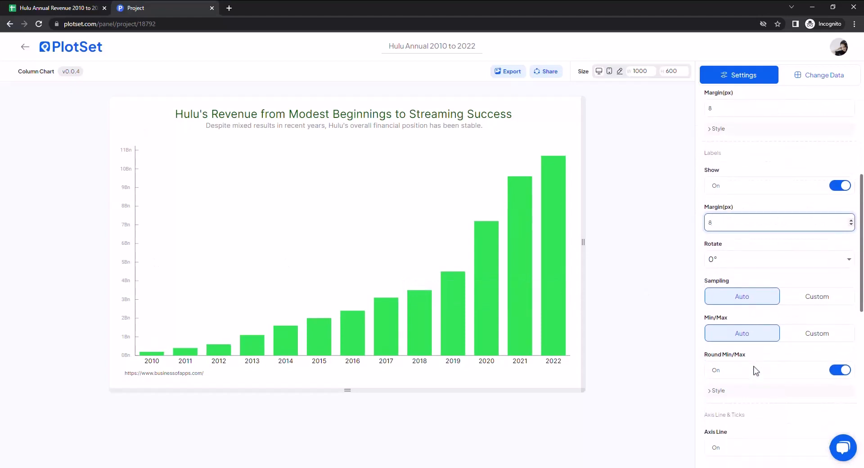
{"action": "scroll", "coordinate": [756, 371], "scroll_direction": "down", "scroll_amount": 1}
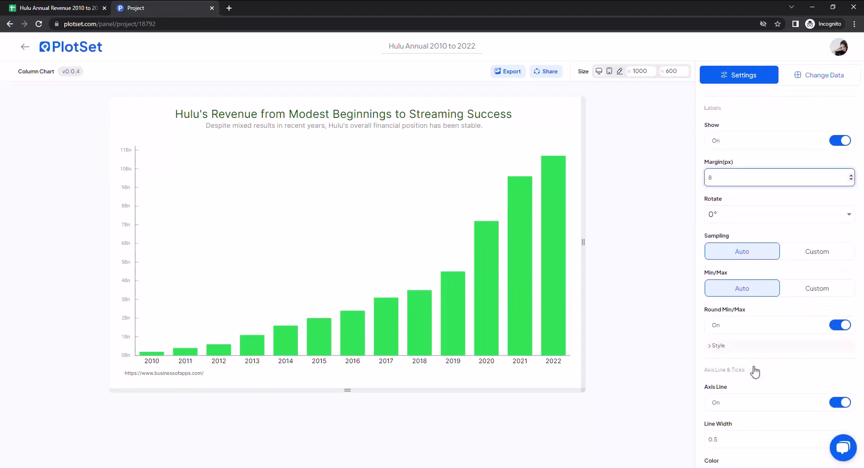
{"action": "left_click", "coordinate": [718, 260]}
{"action": "left_click", "coordinate": [805, 258]}
Style the Y axis labels with the Inter font in black 000000.
{"action": "scroll", "coordinate": [705, 306], "scroll_direction": "down", "scroll_amount": 1}
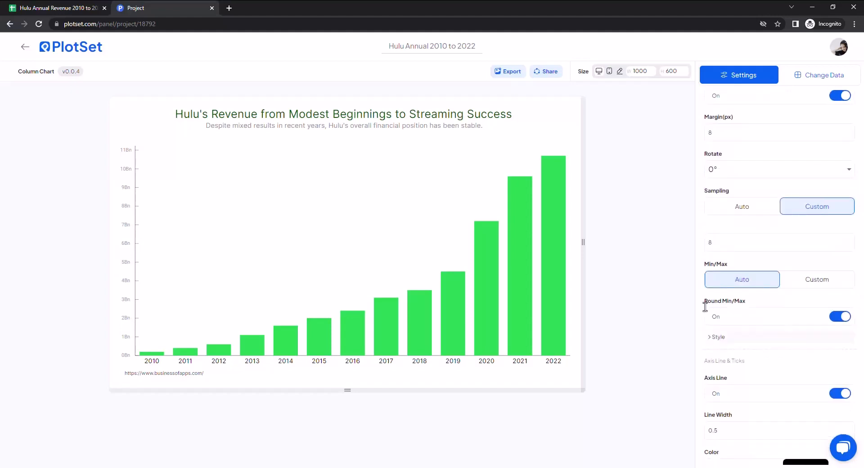
{"action": "left_click", "coordinate": [717, 338]}
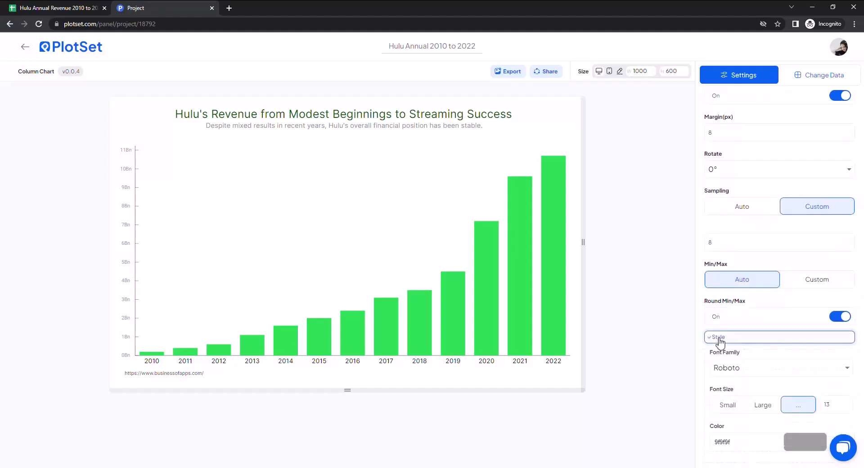
{"action": "left_click", "coordinate": [805, 368]}
{"action": "left_click", "coordinate": [750, 444]}
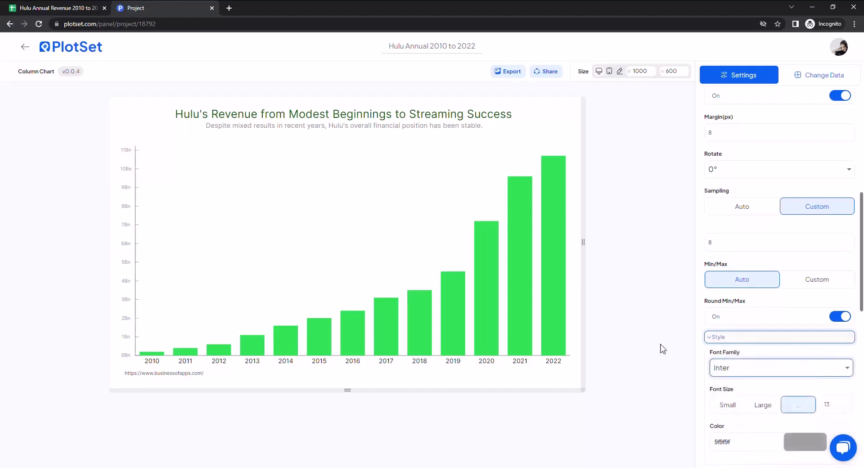
{"action": "left_click", "coordinate": [804, 446]}
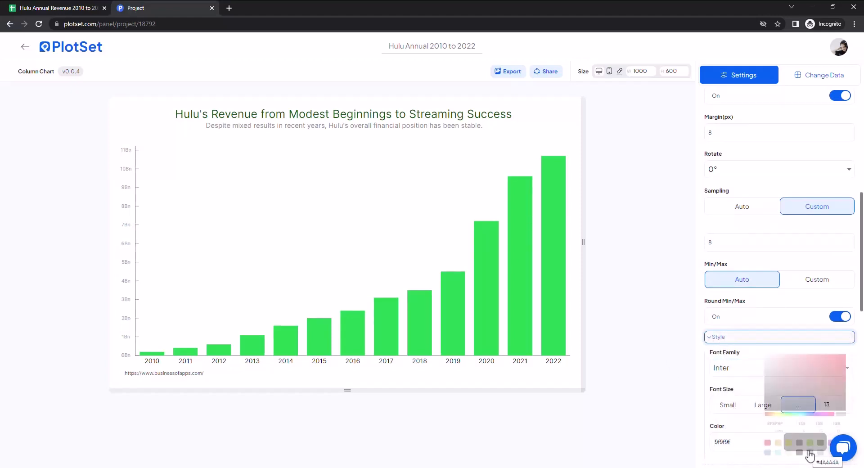
{"action": "left_click", "coordinate": [799, 453]}
{"action": "left_click", "coordinate": [670, 361]}
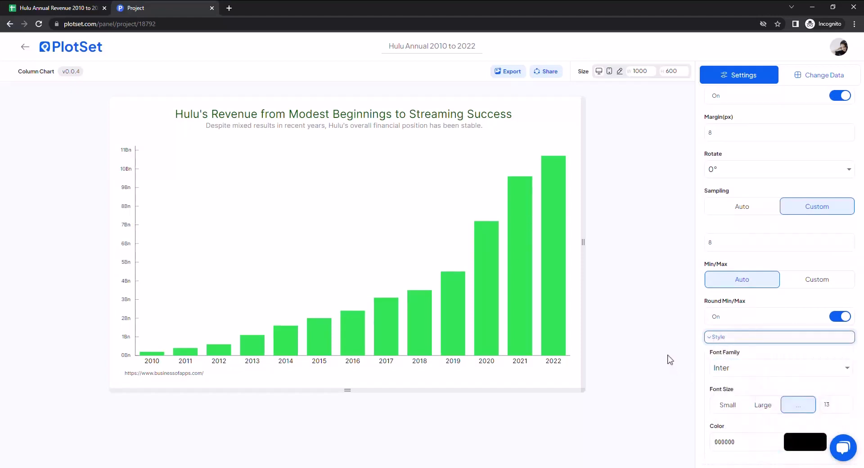
Turn off the tick line on the chart's Y axis.
{"action": "scroll", "coordinate": [737, 304], "scroll_direction": "down", "scroll_amount": 6}
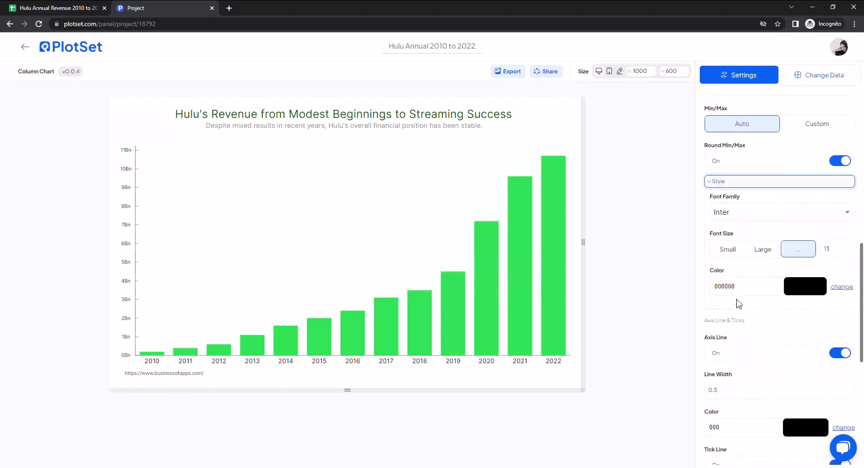
{"action": "scroll", "coordinate": [738, 305], "scroll_direction": "down", "scroll_amount": 2}
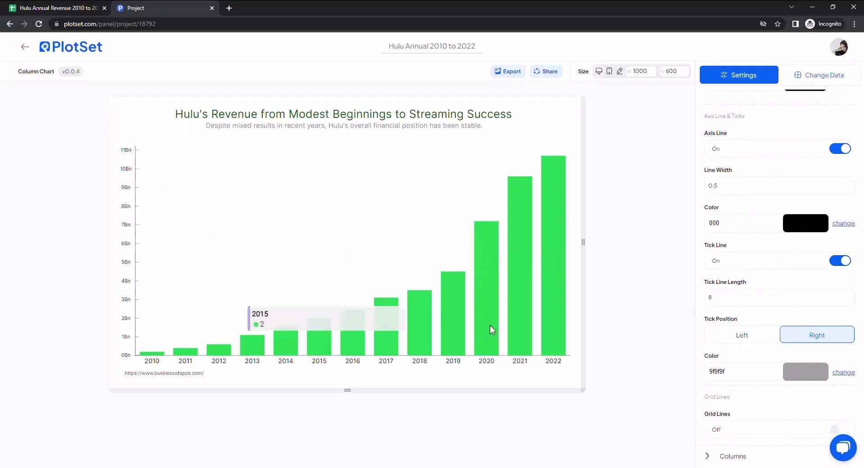
{"action": "left_click", "coordinate": [837, 262]}
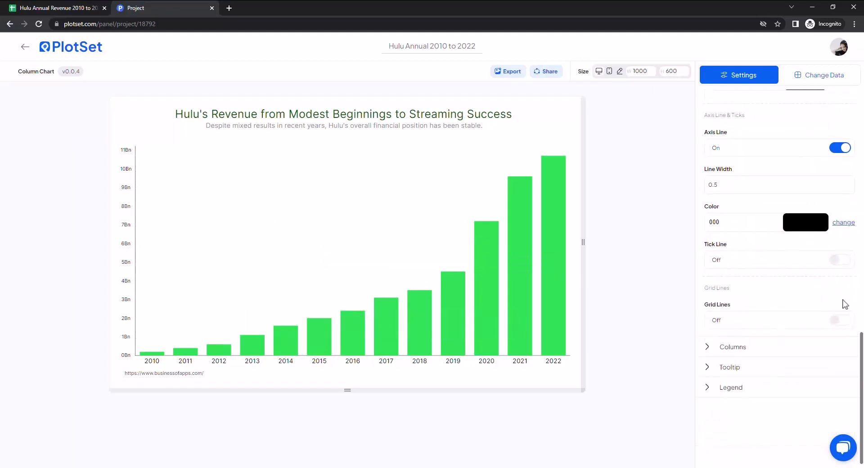
Enable the Y axis grid lines with the Dash line type and collapse the Y axis settings.
{"action": "left_click", "coordinate": [849, 324]}
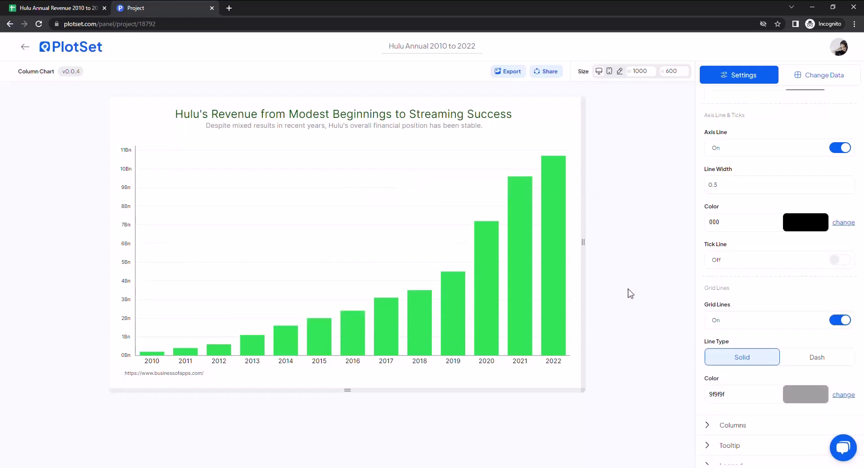
{"action": "scroll", "coordinate": [797, 274], "scroll_direction": "down", "scroll_amount": 2}
{"action": "scroll", "coordinate": [797, 276], "scroll_direction": "down", "scroll_amount": 1}
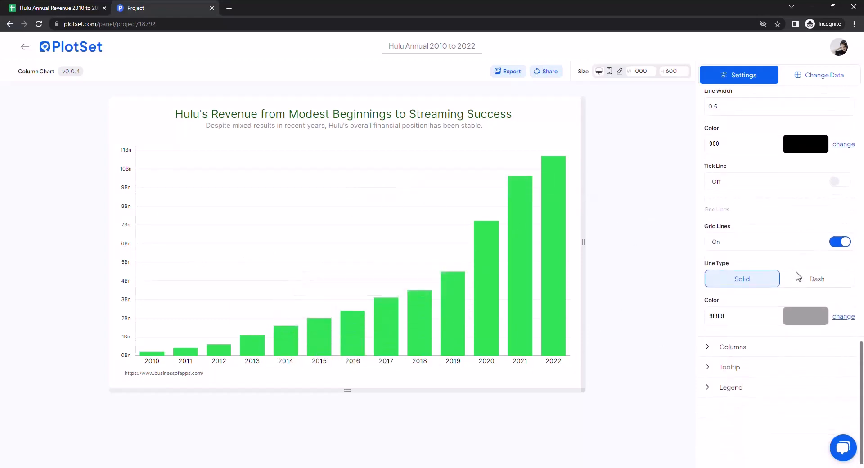
{"action": "left_click", "coordinate": [798, 277]}
{"action": "scroll", "coordinate": [764, 356], "scroll_direction": "down", "scroll_amount": 1}
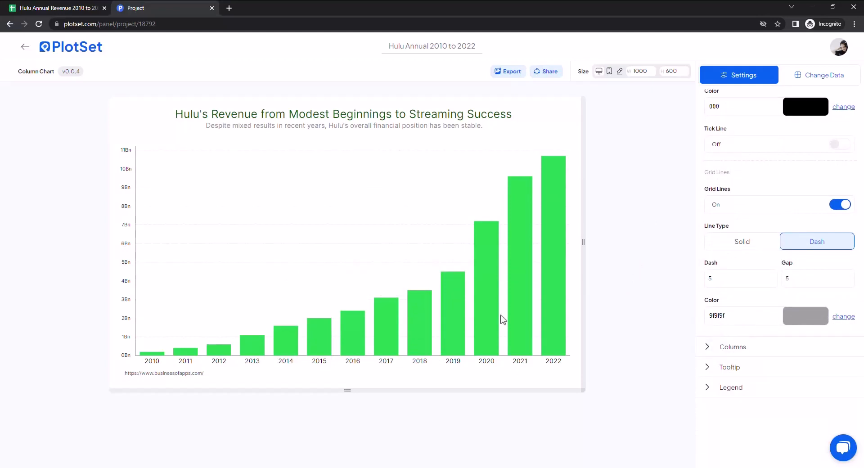
{"action": "scroll", "coordinate": [790, 277], "scroll_direction": "up", "scroll_amount": 10}
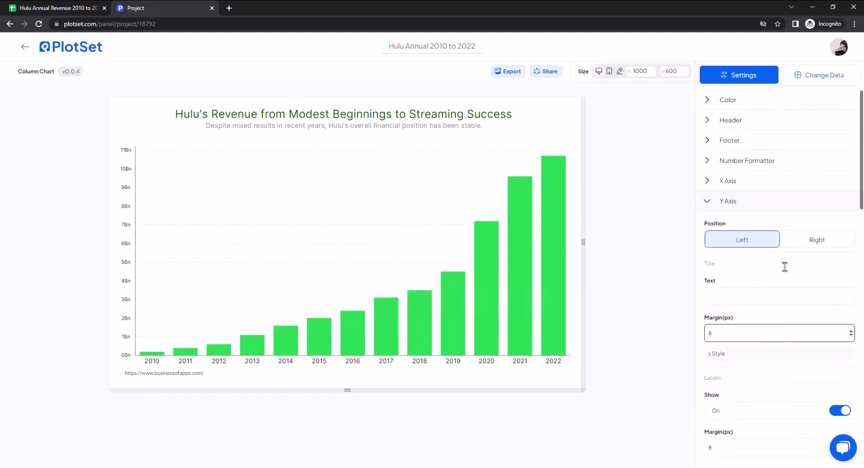
{"action": "left_click", "coordinate": [715, 200]}
Try showing value labels on the columns at the End position with a custom colour, and hide them again.
{"action": "left_click", "coordinate": [750, 230]}
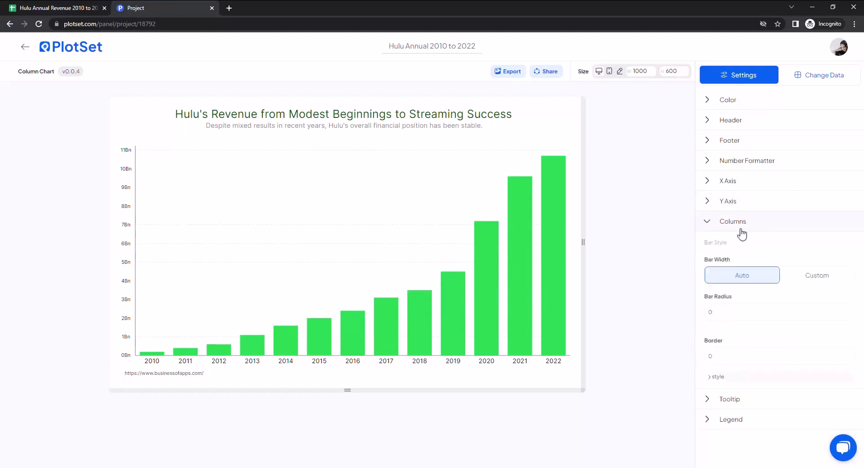
{"action": "scroll", "coordinate": [748, 245], "scroll_direction": "down", "scroll_amount": 4}
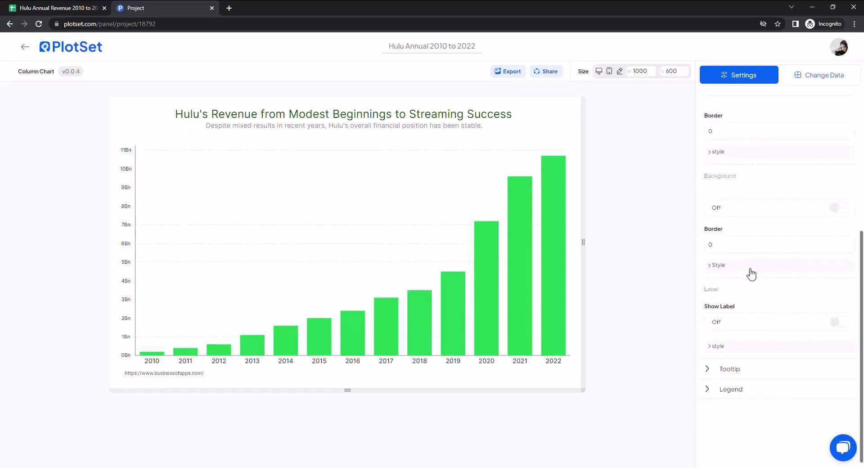
{"action": "left_click", "coordinate": [837, 327]}
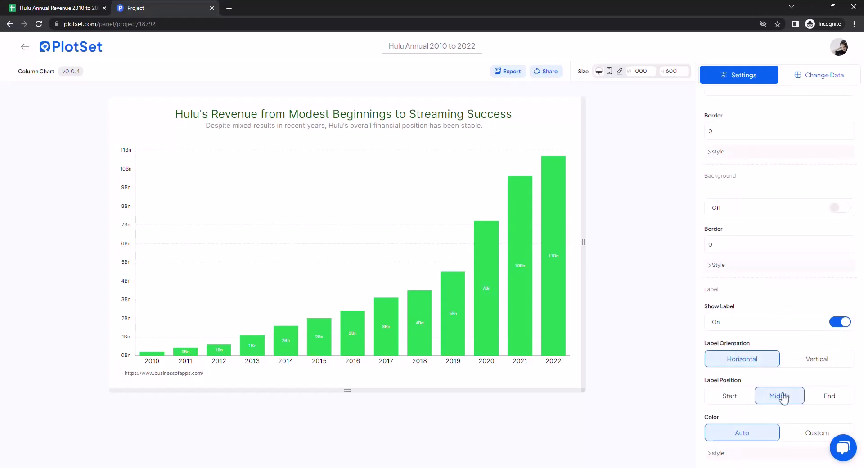
{"action": "left_click", "coordinate": [817, 404]}
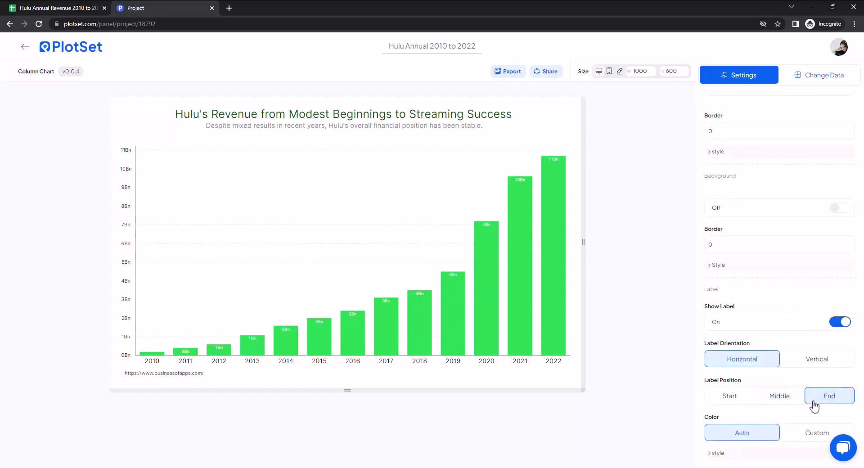
{"action": "scroll", "coordinate": [814, 408], "scroll_direction": "down", "scroll_amount": 2}
{"action": "left_click", "coordinate": [810, 407]}
{"action": "left_click", "coordinate": [837, 210]}
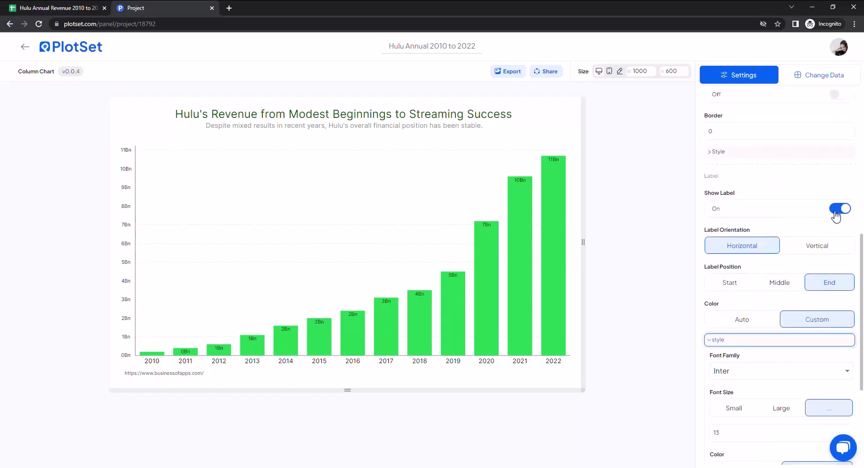
{"action": "scroll", "coordinate": [756, 322], "scroll_direction": "down", "scroll_amount": 2}
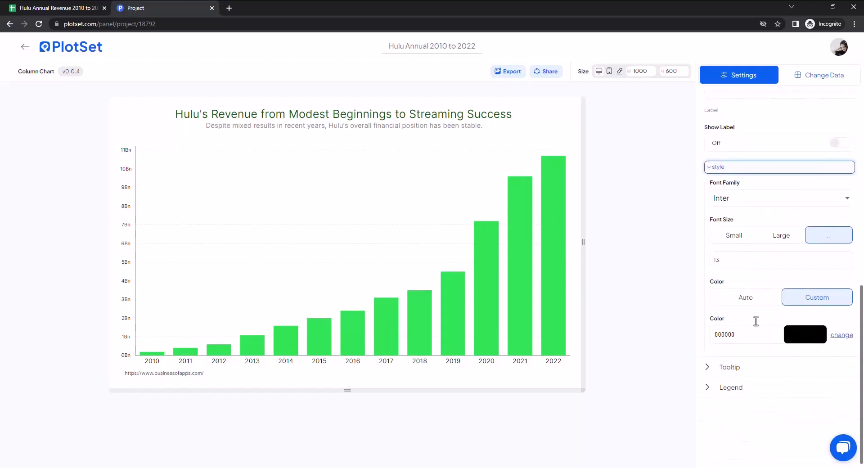
{"action": "scroll", "coordinate": [756, 324], "scroll_direction": "up", "scroll_amount": 10}
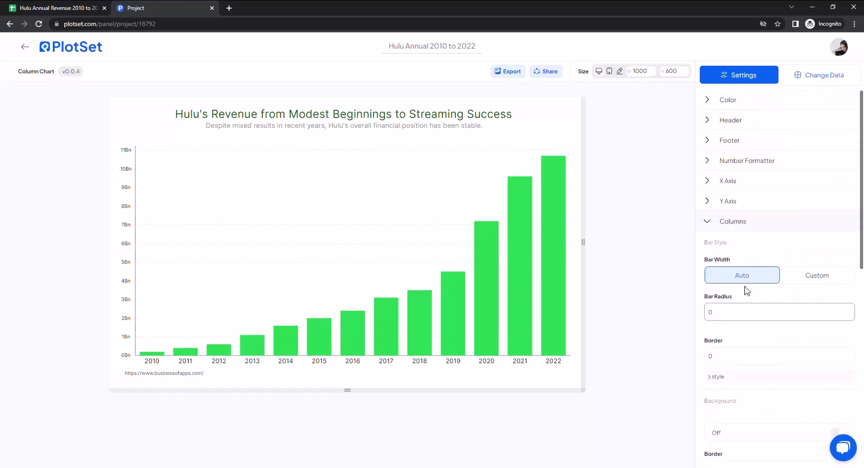
{"action": "left_click", "coordinate": [730, 220]}
Set the tooltip's sticky line to the custom green colour 74f578 and collapse the tooltip settings.
{"action": "left_click", "coordinate": [732, 243]}
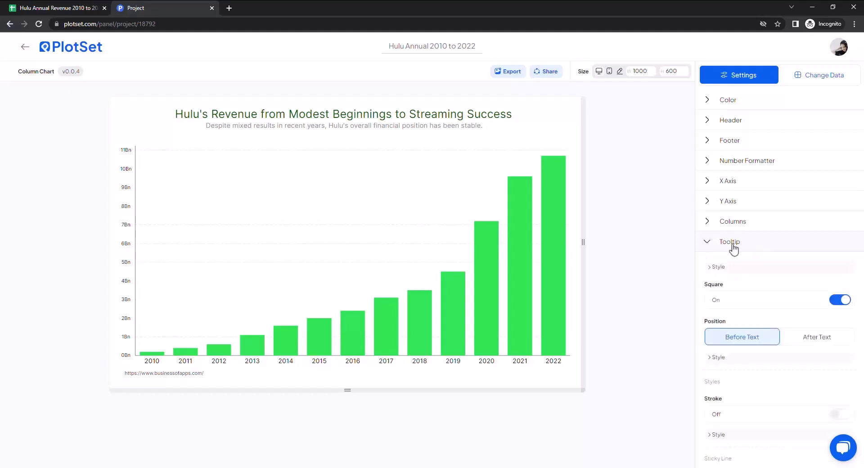
{"action": "mouse_move", "coordinate": [484, 243]}
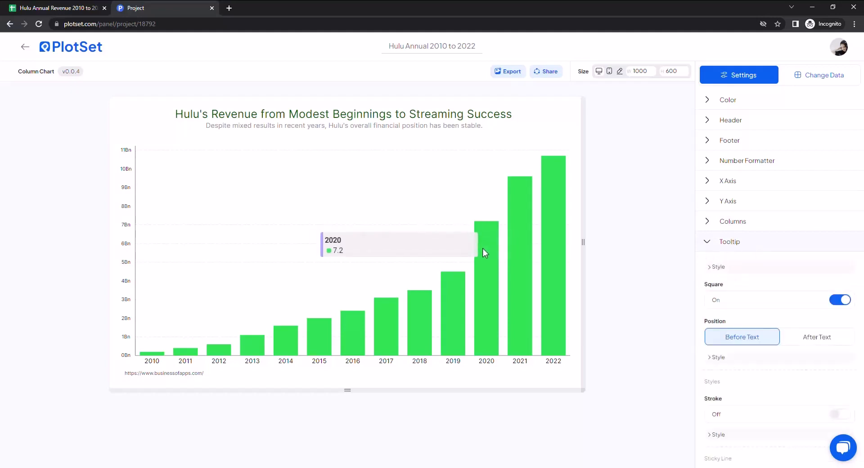
{"action": "scroll", "coordinate": [781, 299], "scroll_direction": "down", "scroll_amount": 5}
{"action": "scroll", "coordinate": [759, 338], "scroll_direction": "down", "scroll_amount": 1}
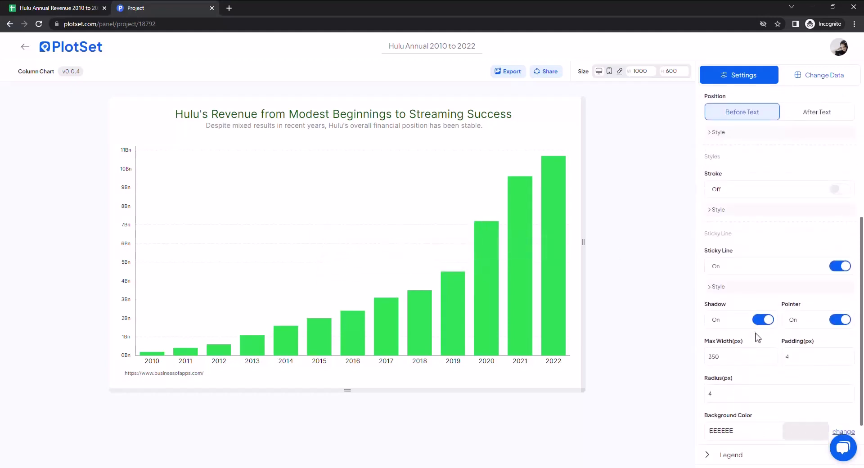
{"action": "left_click", "coordinate": [744, 288]}
{"action": "left_click", "coordinate": [838, 358]}
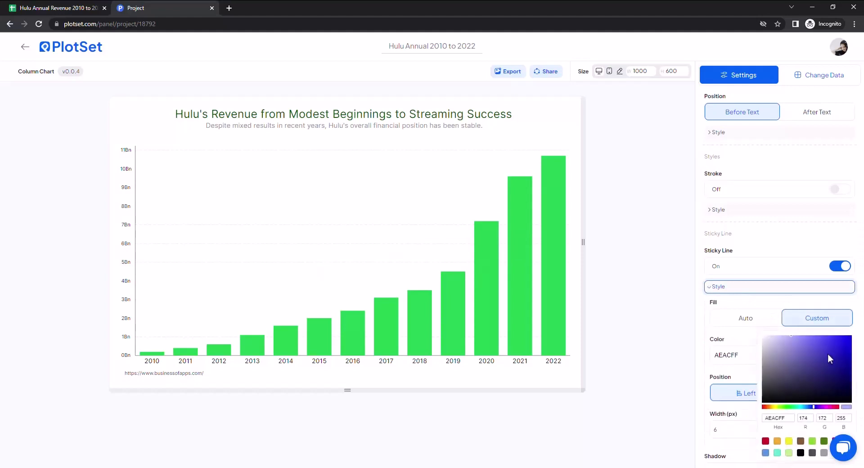
{"action": "left_click", "coordinate": [790, 407]}
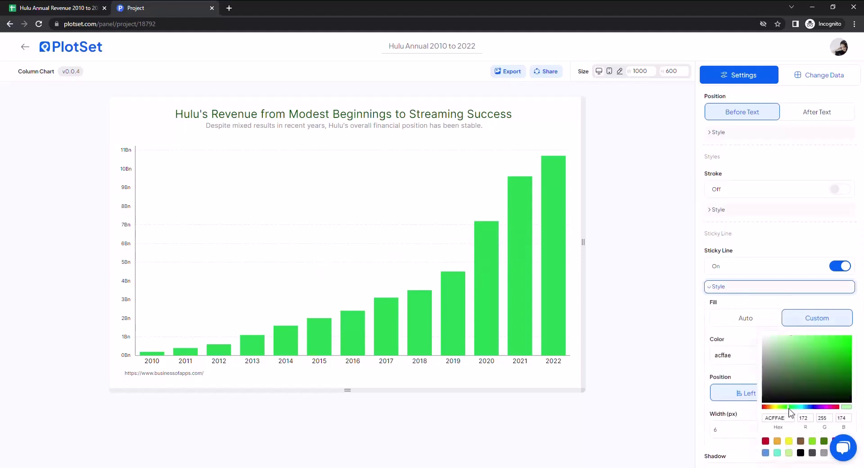
{"action": "left_click_drag", "start_coordinate": [824, 368], "coordinate": [809, 338]}
{"action": "left_click", "coordinate": [684, 299]}
{"action": "mouse_move", "coordinate": [545, 217]}
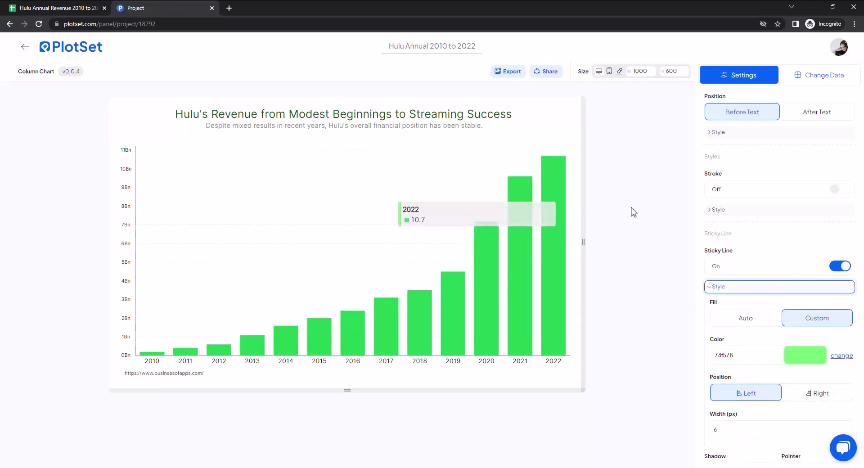
{"action": "scroll", "coordinate": [756, 164], "scroll_direction": "up", "scroll_amount": 1}
{"action": "scroll", "coordinate": [755, 164], "scroll_direction": "up", "scroll_amount": 5}
{"action": "left_click", "coordinate": [732, 242]}
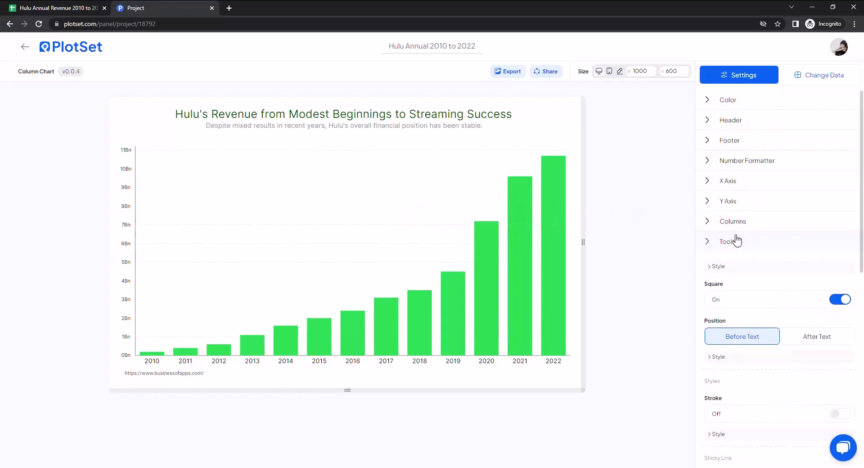
Export the chart as a PNG named Hulu Annual 2010 to 2022 at 1000 × 600 and 1x scale.
{"action": "left_click", "coordinate": [510, 71]}
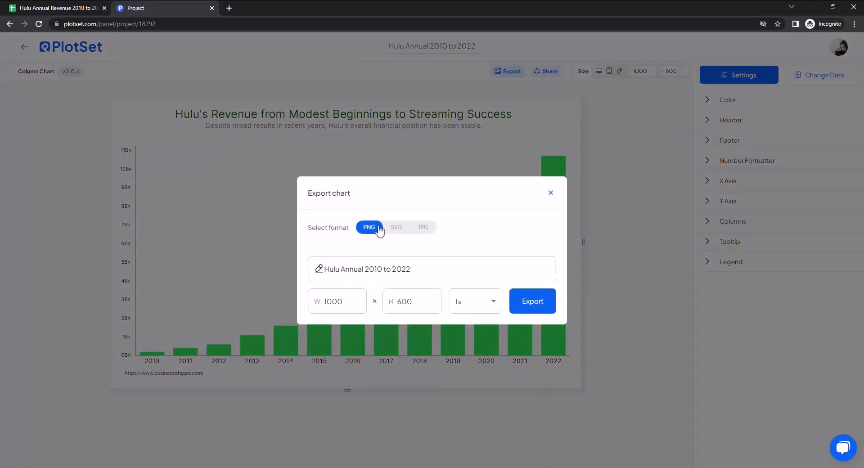
{"action": "left_click", "coordinate": [397, 228]}
{"action": "left_click", "coordinate": [430, 230]}
{"action": "left_click", "coordinate": [367, 229]}
{"action": "left_click", "coordinate": [527, 302]}
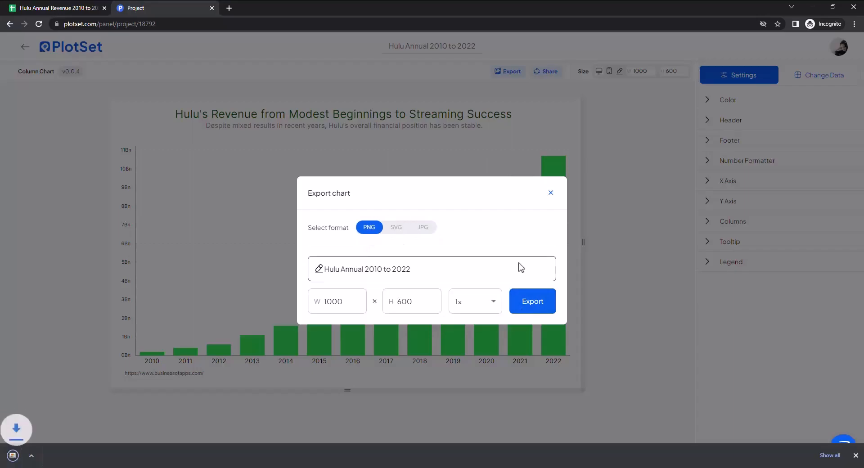
View the exported chart image, and close both the image viewer and the export dialog.
{"action": "left_click", "coordinate": [61, 462]}
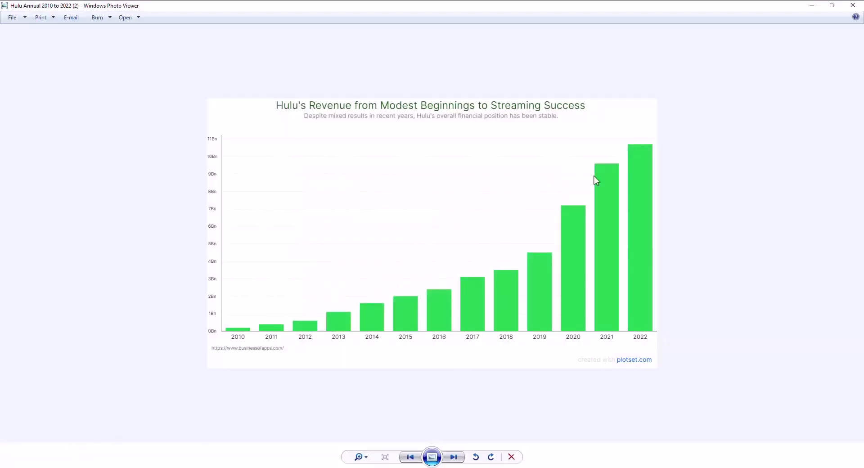
{"action": "left_click", "coordinate": [858, 7]}
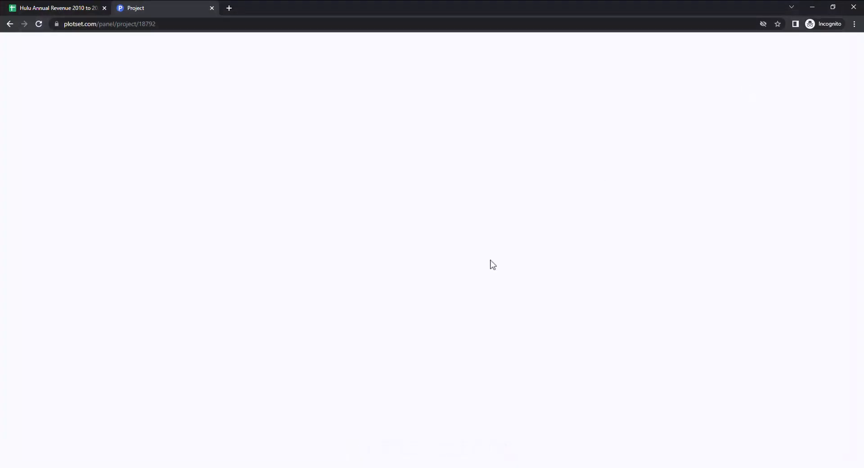
{"action": "left_click", "coordinate": [552, 195]}
View the chart's embed code in the sharing options and copy its public link.
{"action": "left_click", "coordinate": [546, 72]}
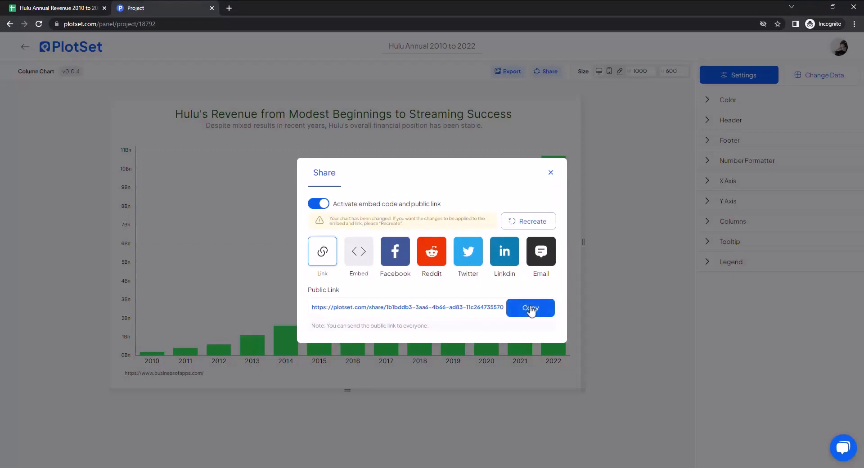
{"action": "left_click", "coordinate": [369, 259]}
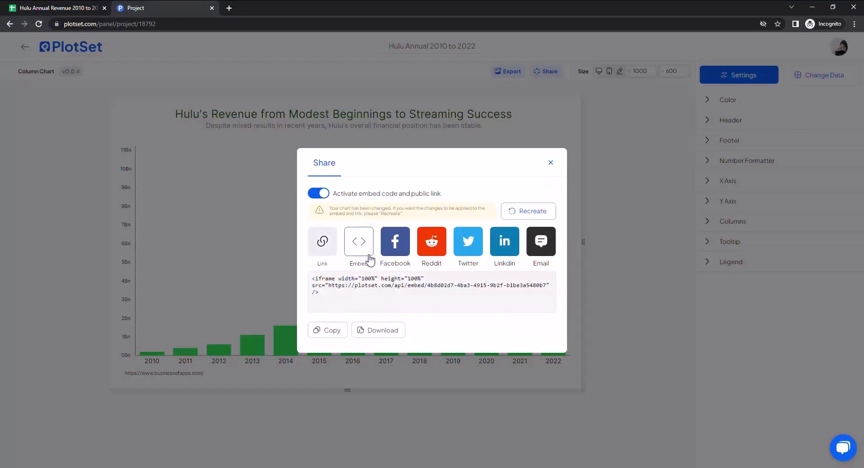
{"action": "left_click", "coordinate": [322, 243]}
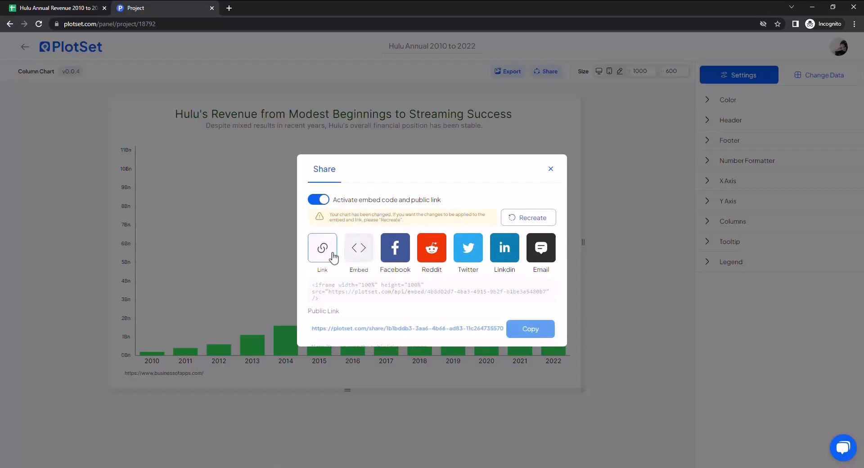
{"action": "left_click", "coordinate": [530, 308]}
Load the copied public chart link in a new browser tab.
{"action": "left_click", "coordinate": [226, 8]}
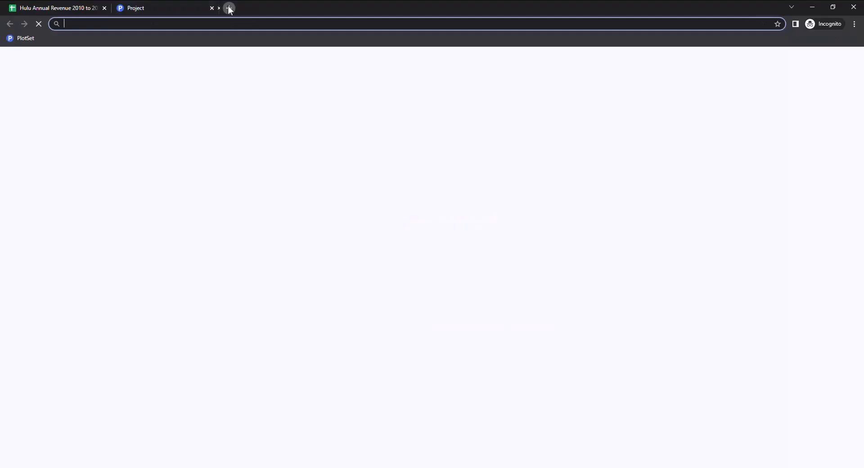
{"action": "right_click", "coordinate": [238, 23]}
{"action": "left_click", "coordinate": [260, 81]}
{"action": "key", "text": "Return"}
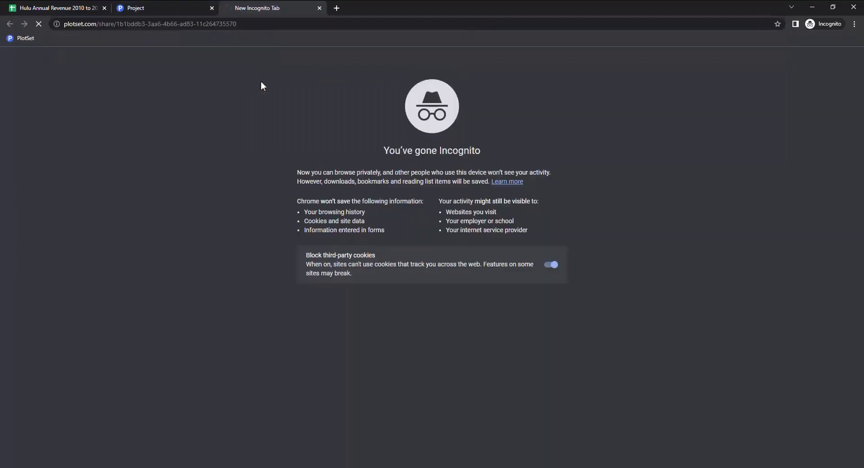